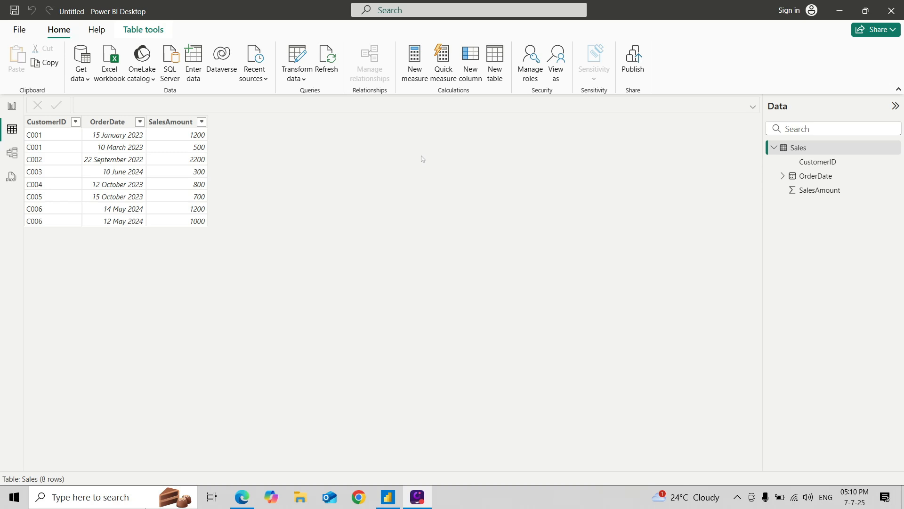
Create a new calculated table and name it Customer_Behaviour in its DAX formula.
click(143, 29)
click(273, 61)
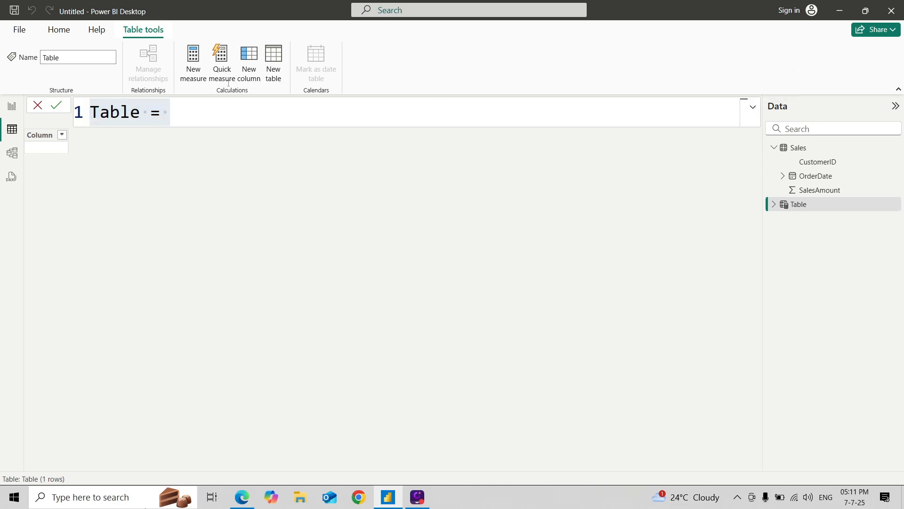
click(210, 108)
key(BackSpace)
key(BackSpace)
key(BackSpace)
key(BackSpace)
key(BackSpace)
key(BackSpace)
key(BackSpace)
key(BackSpace)
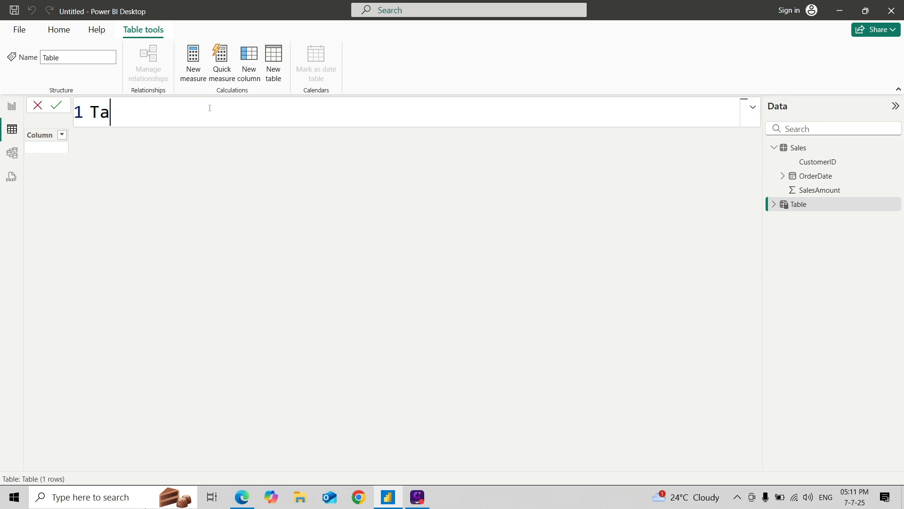
text(Customer)
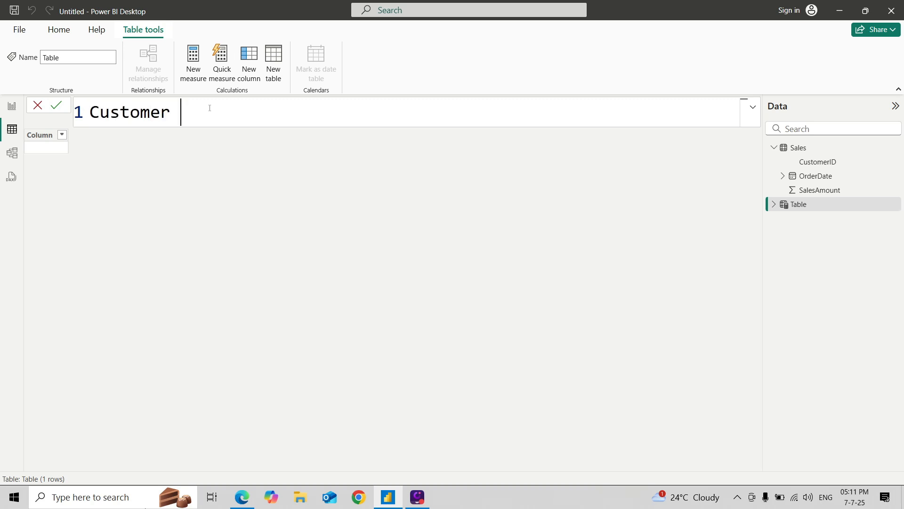
text( _Behaviour =)
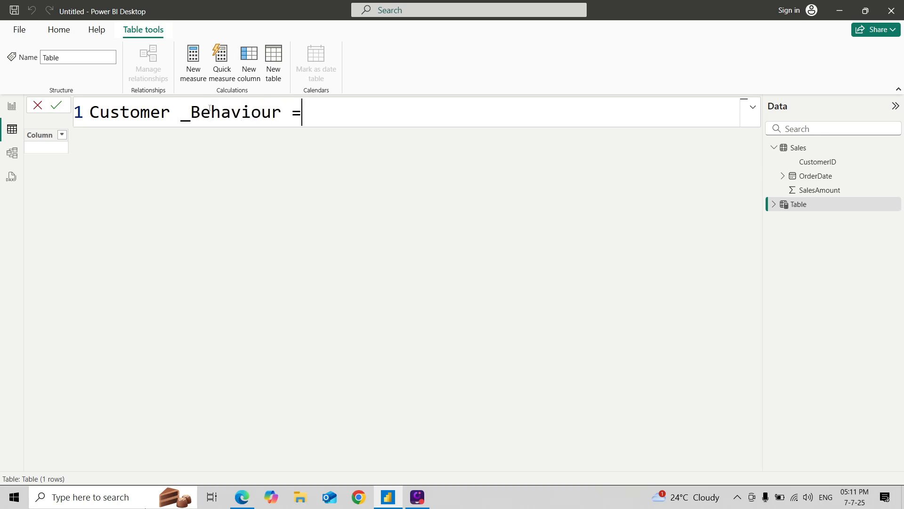
click(178, 113)
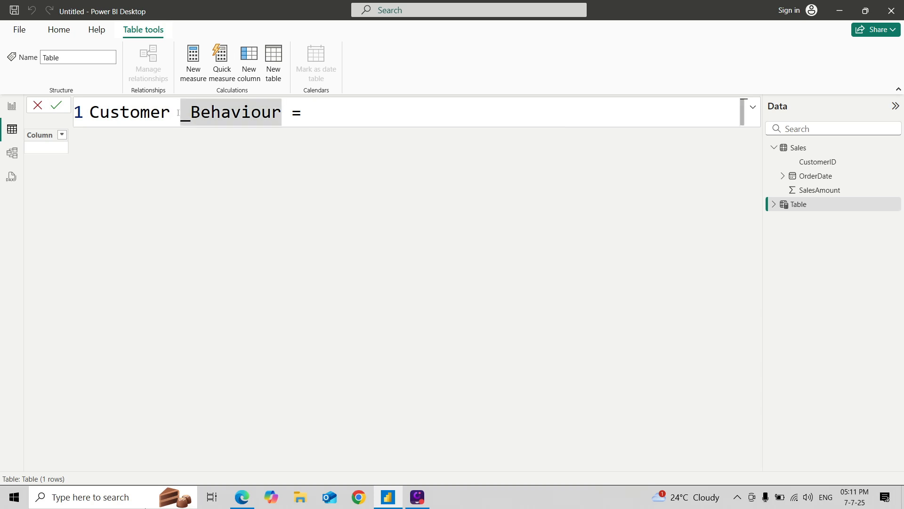
key(BackSpace)
click(315, 118)
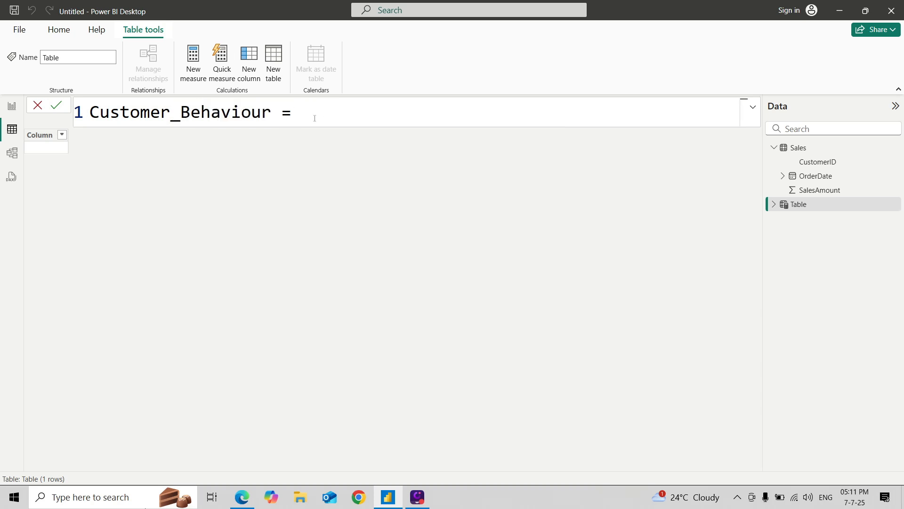
Start the table expression with SUMMARIZECOLUMNS grouped by Sales[CustomerID], and begin a second formula line.
text(summ)
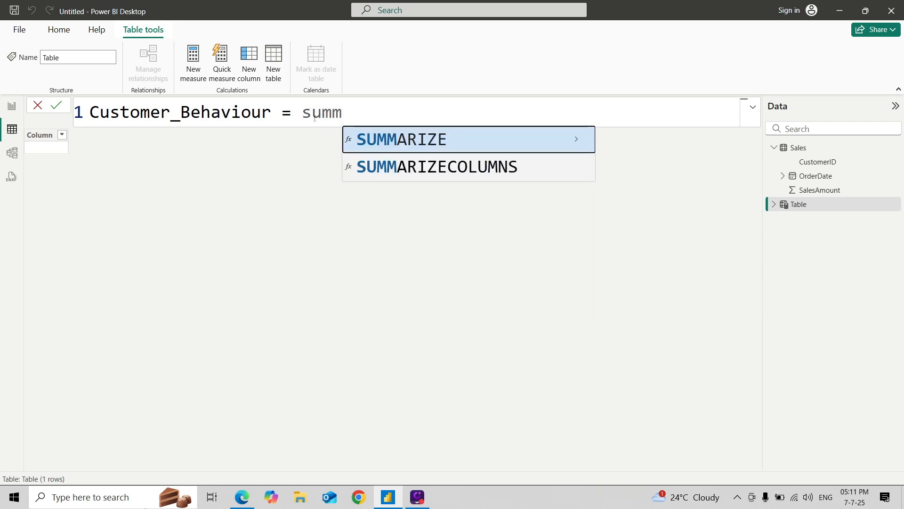
key(Down)
key(Tab)
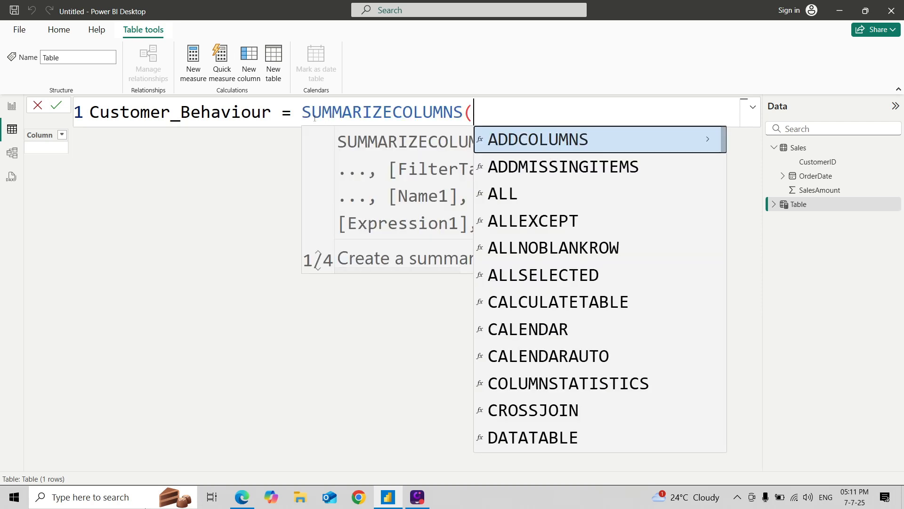
text(sal)
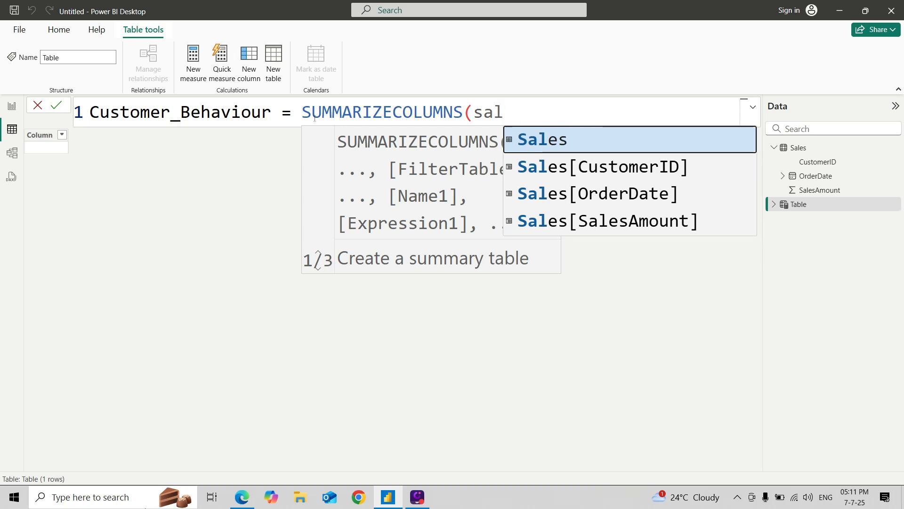
key(Down)
key(Tab)
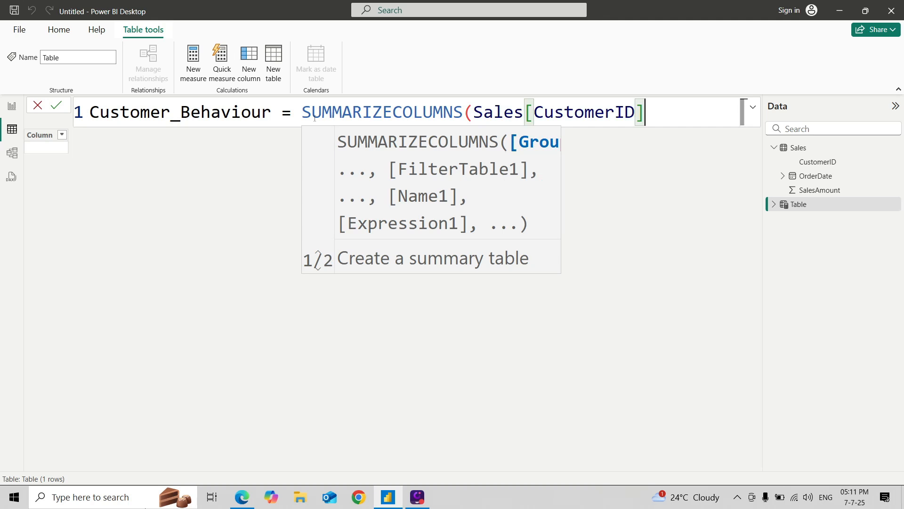
text(,)
key(shift+Return)
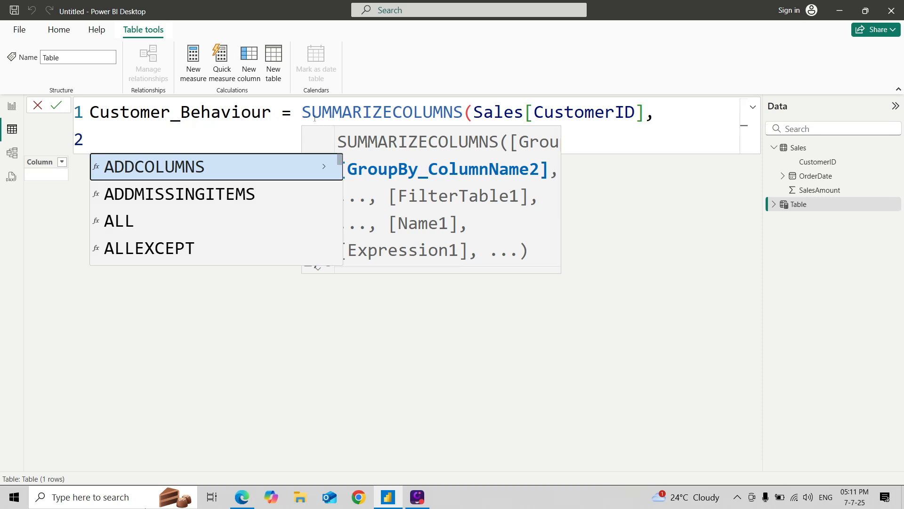
key(Escape)
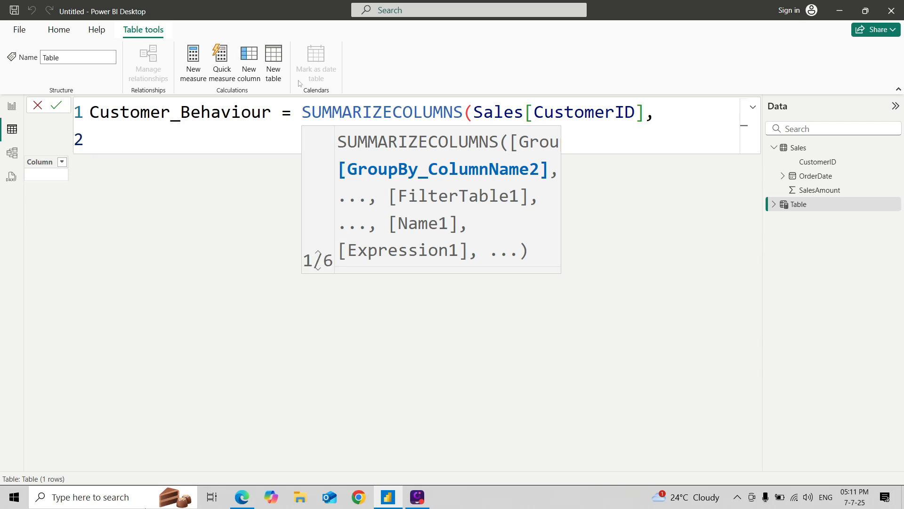
Add a "First_Purchase" column defined as MIN(Sales[OrderDate]) on the second formula line, followed by a new line.
text("First_Purchase")
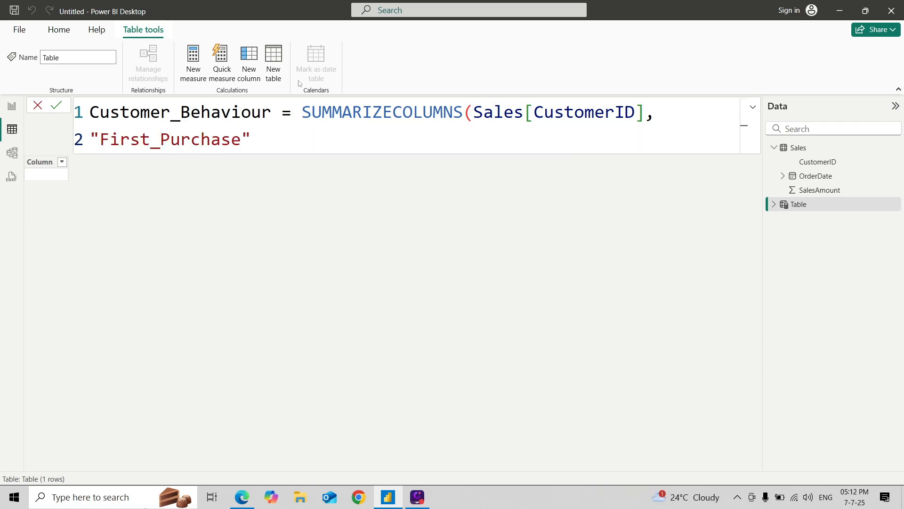
text(, min)
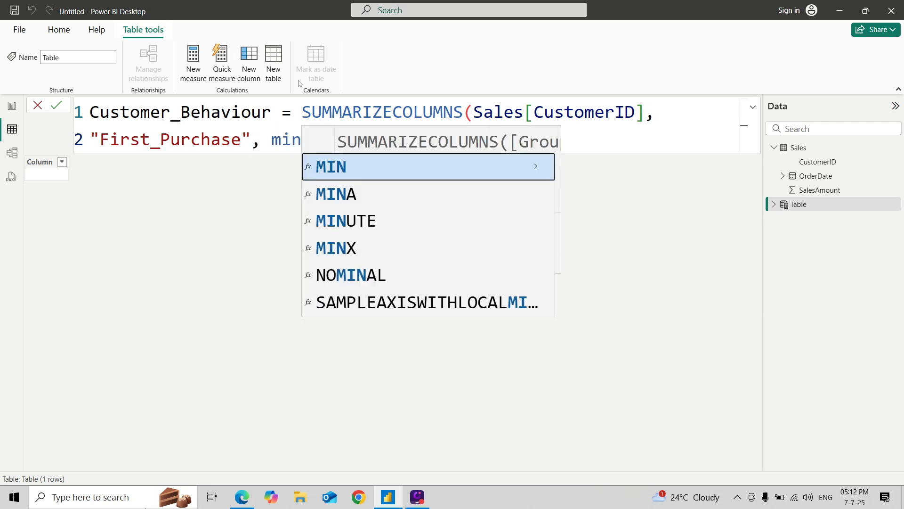
key(Tab)
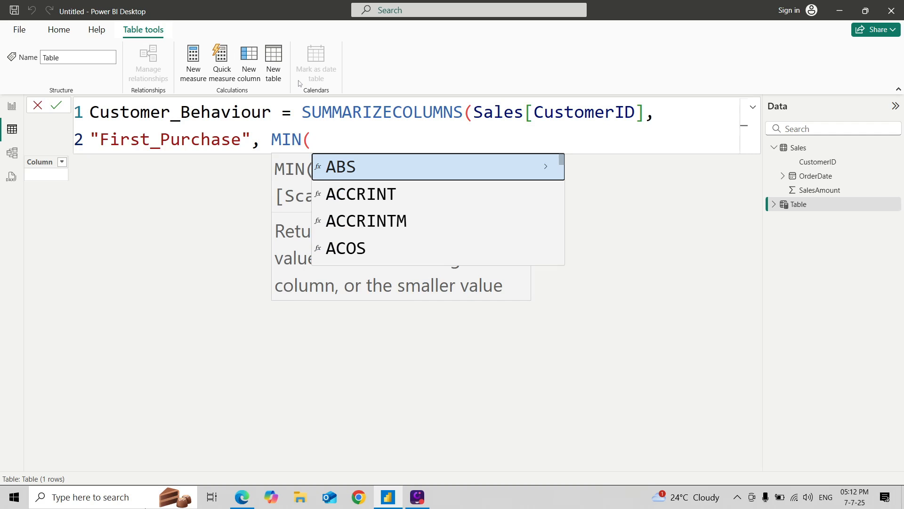
text(sale)
key(Down)
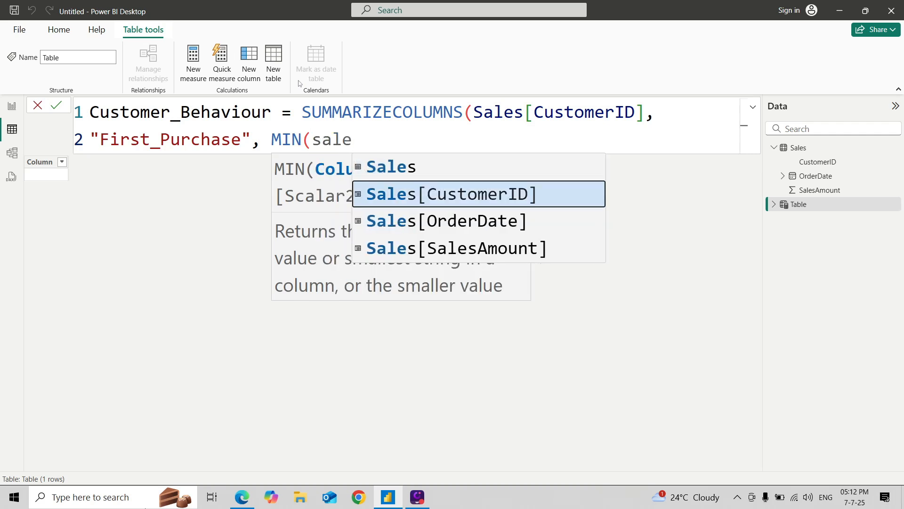
key(Down)
key(Tab)
text(),)
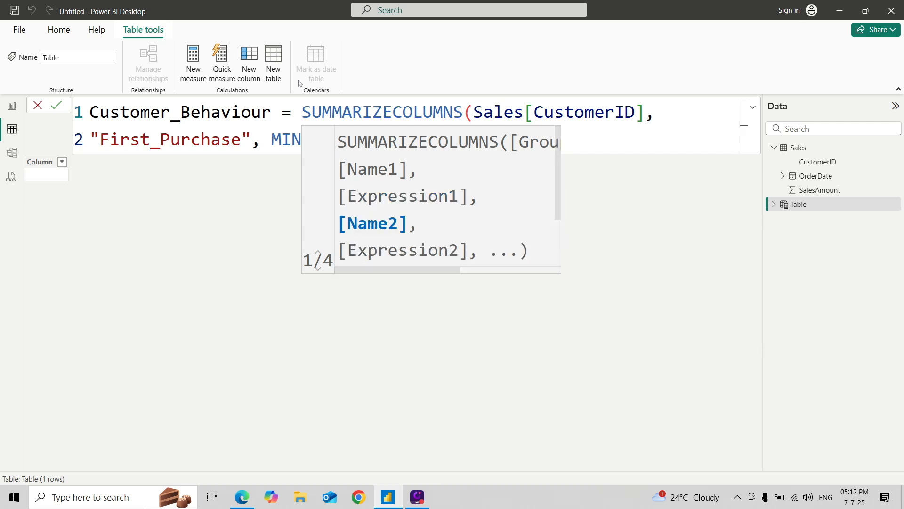
key(shift+Return)
key(Escape)
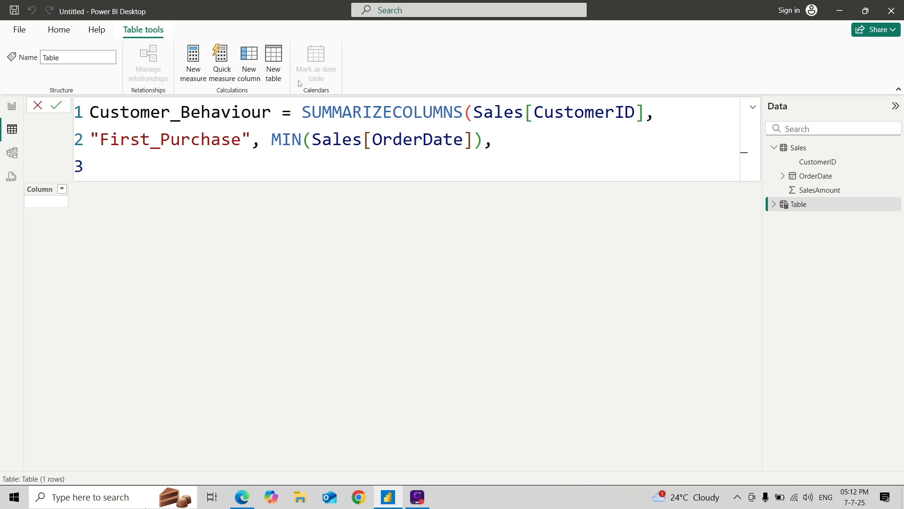
Enter "Last_Purchase" with a capital P as the name of the next summary column on the third formula line.
text("Last_purcha)
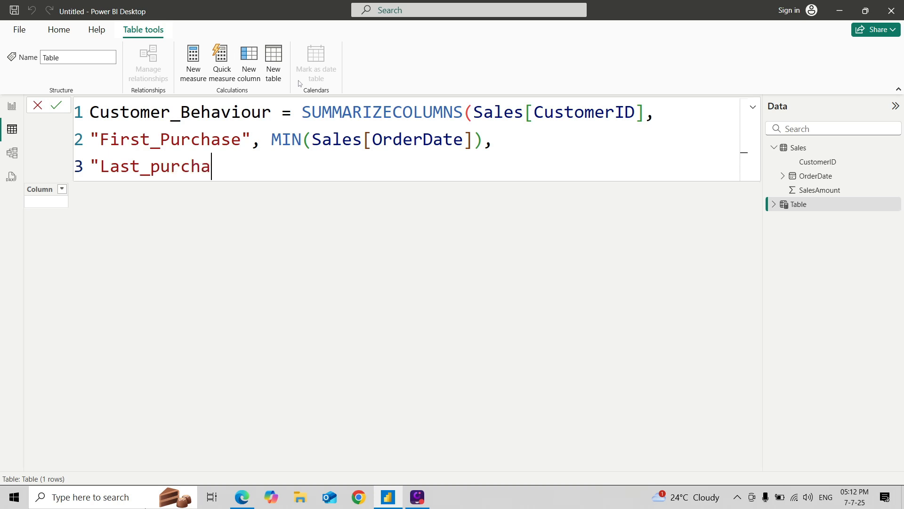
text(se)
click(150, 165)
key(Delete)
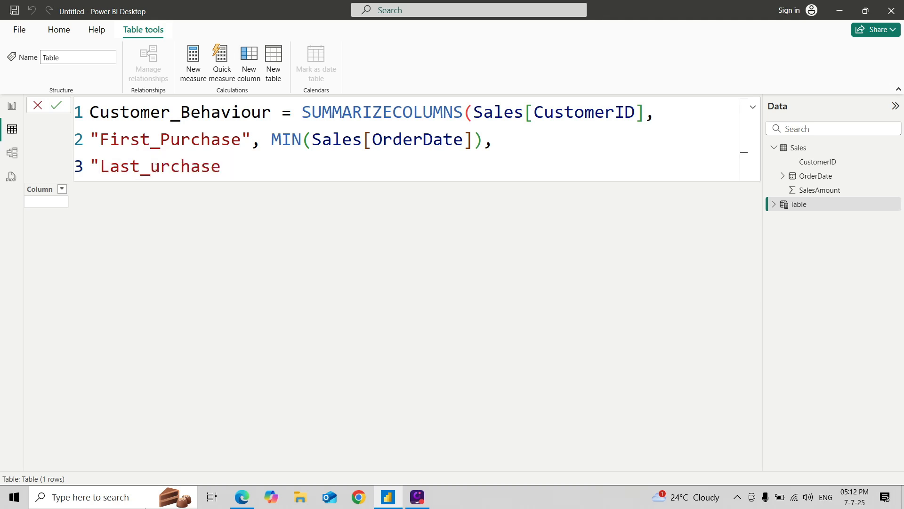
text(P)
click(244, 169)
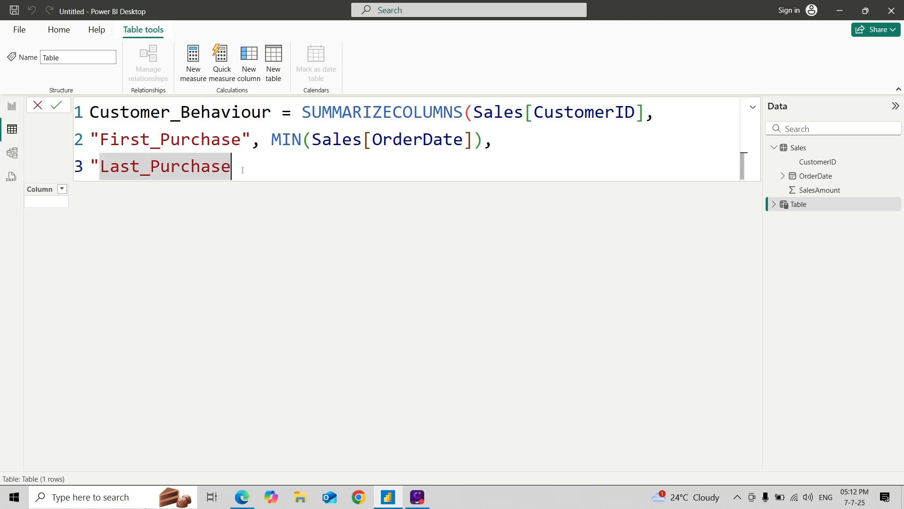
text(", )
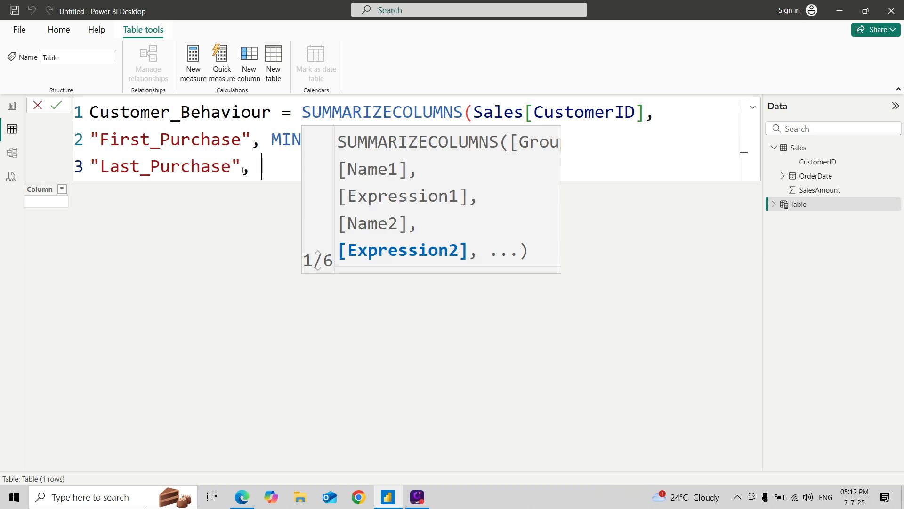
Define the Last_Purchase column as MAX(Sales[OrderDate]) and begin a fourth formula line.
text(Max)
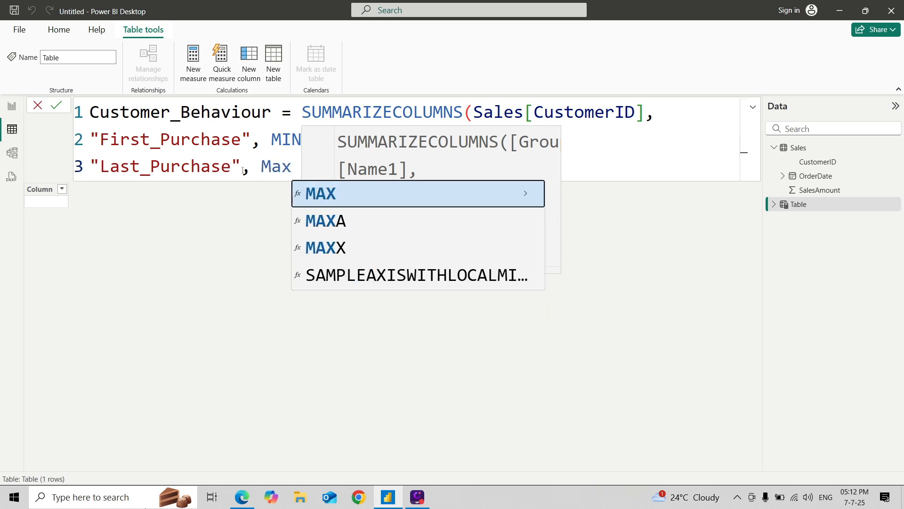
key(Tab)
text(sale)
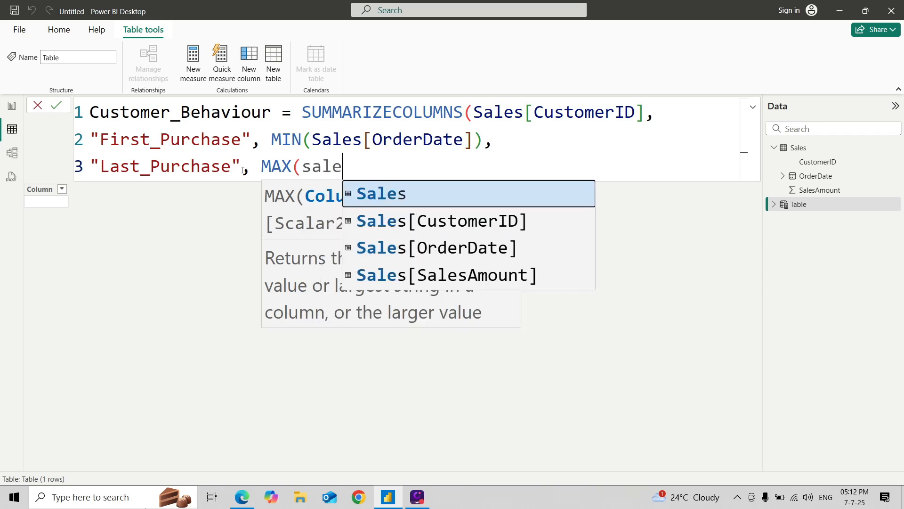
key(Down)
key(Down)
key(Tab)
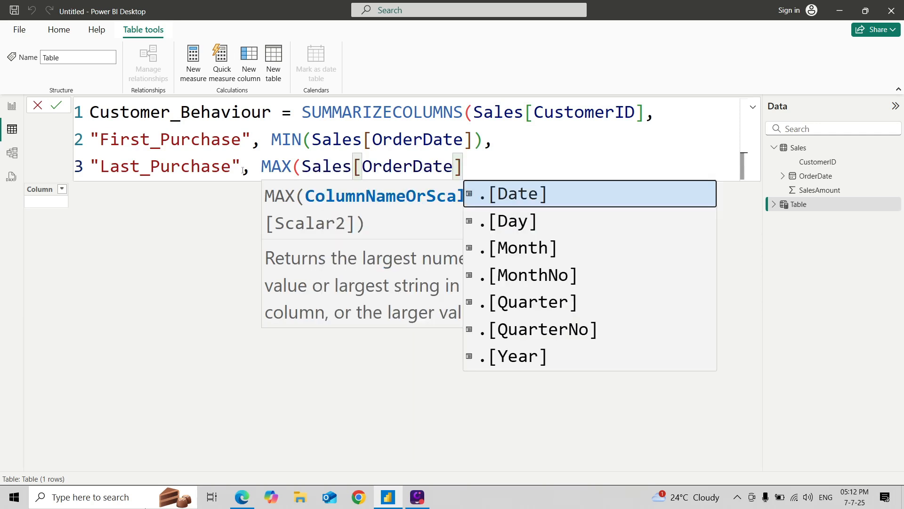
text(),)
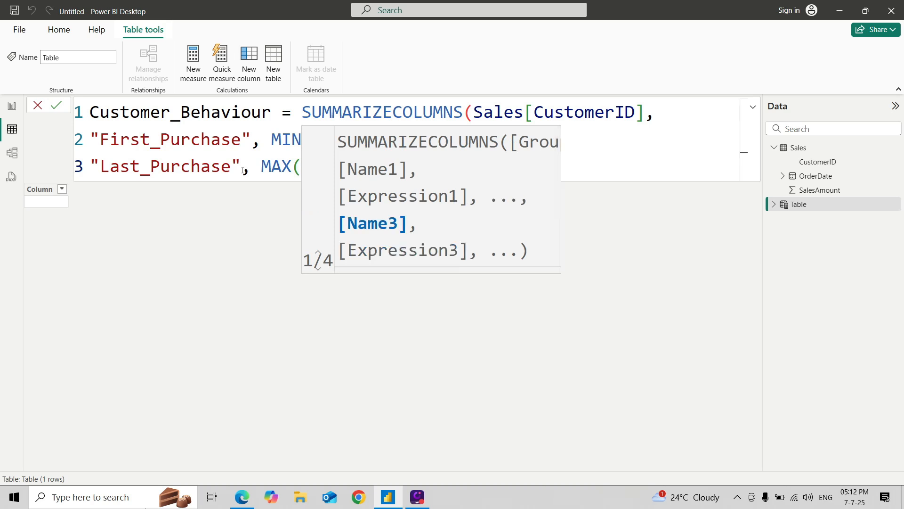
key(shift+Return)
key(Tab)
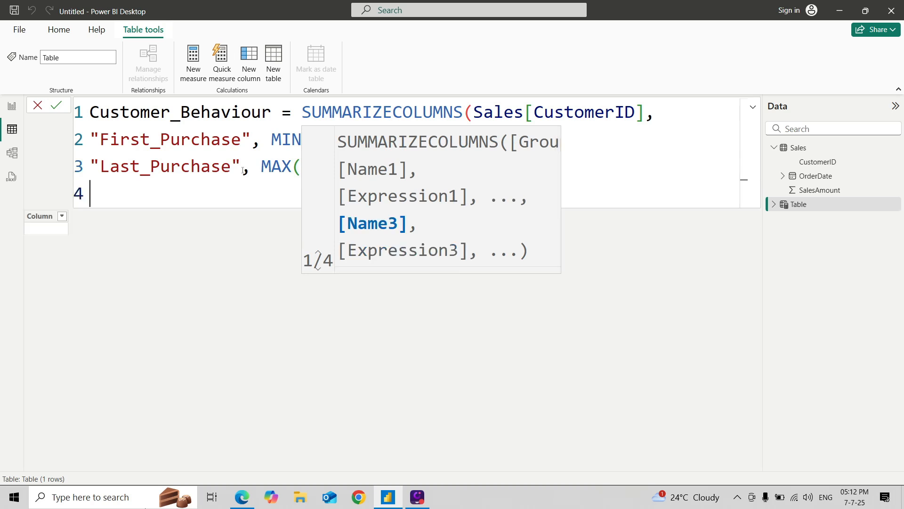
key(Escape)
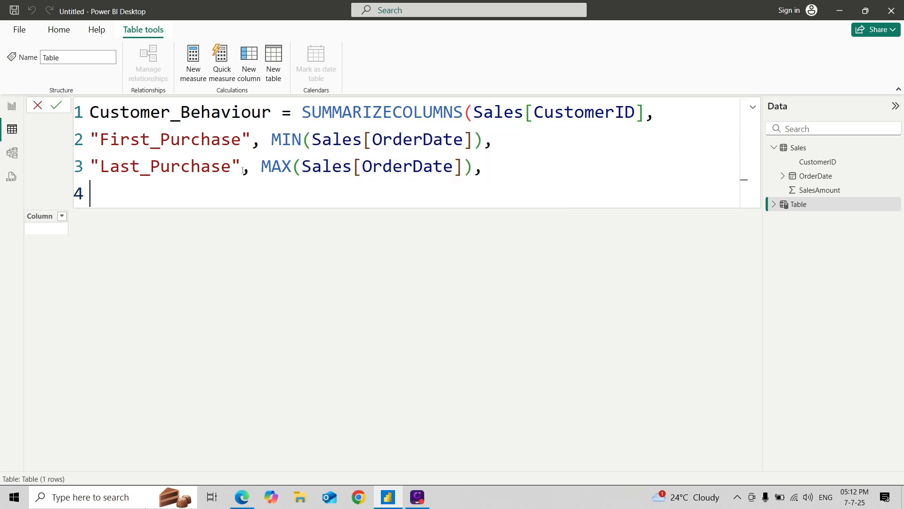
Add a "Total_Purchases" column defined as DISTINCTCOUNT(Sales[OrderDate]) on the fourth formula line, followed by a new line.
text("Total_Purchases)
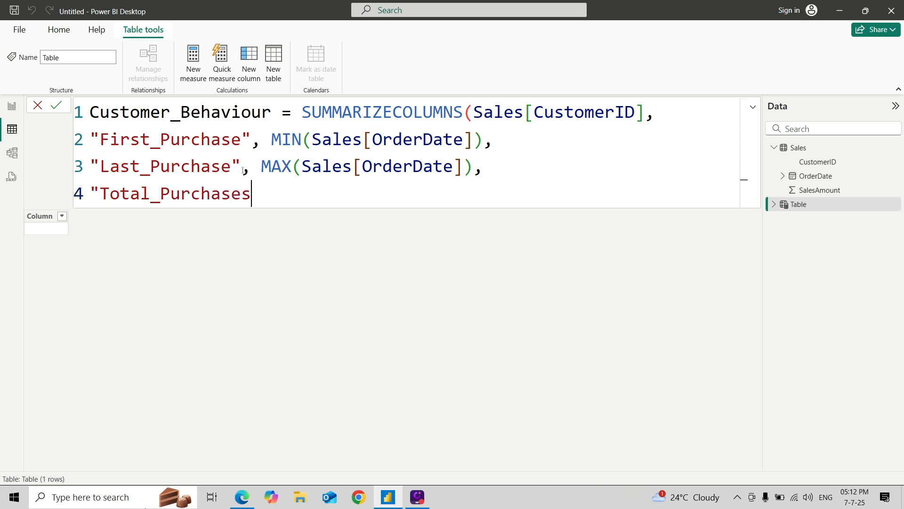
text(",)
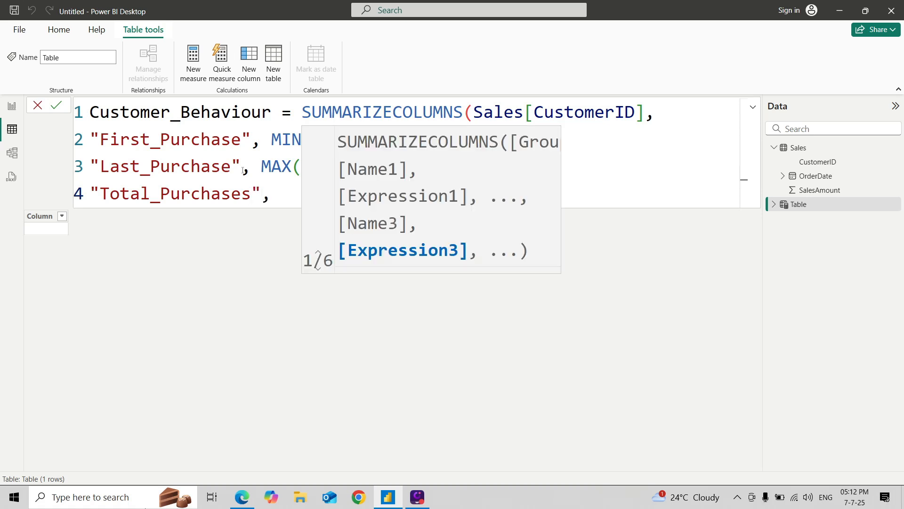
text( dis)
key(Down)
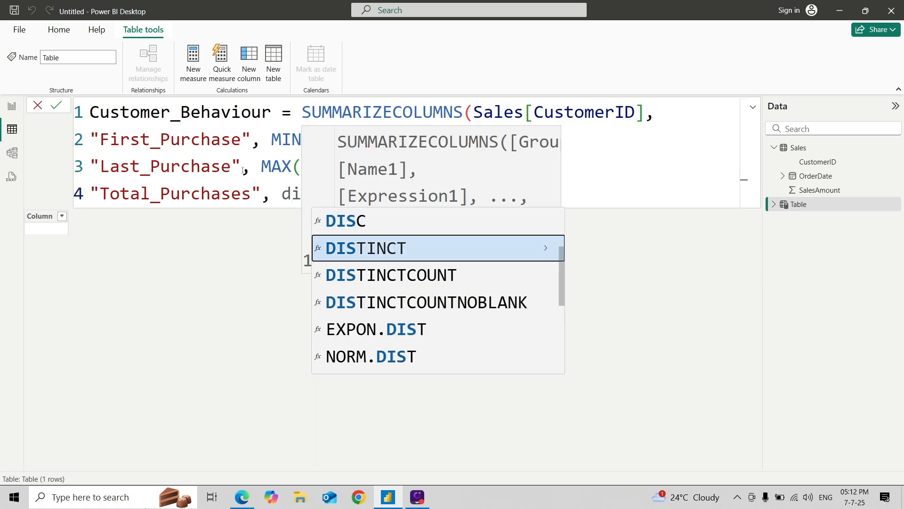
key(Down)
key(Tab)
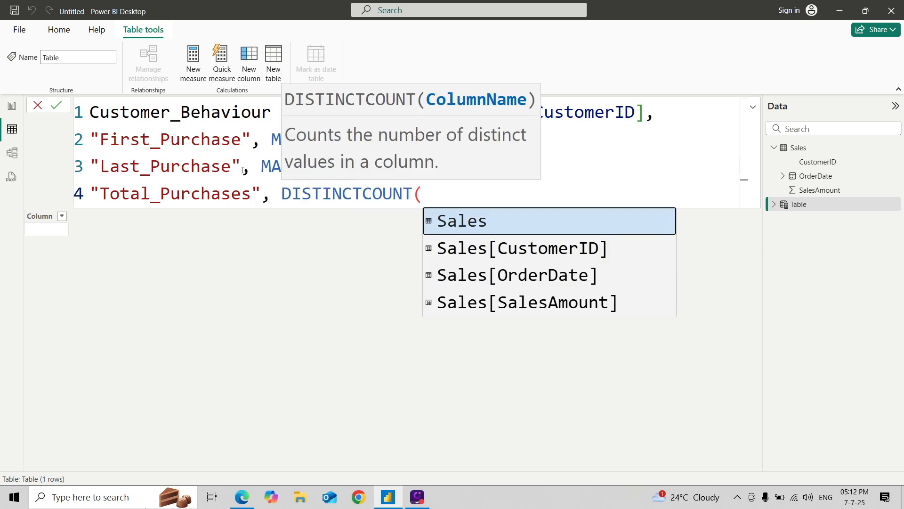
key(Down)
key(Down)
key(Tab)
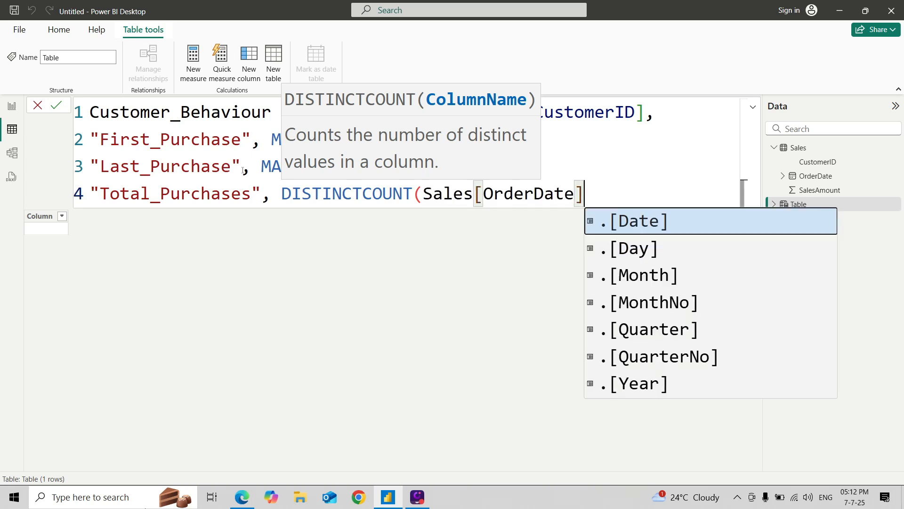
text(),)
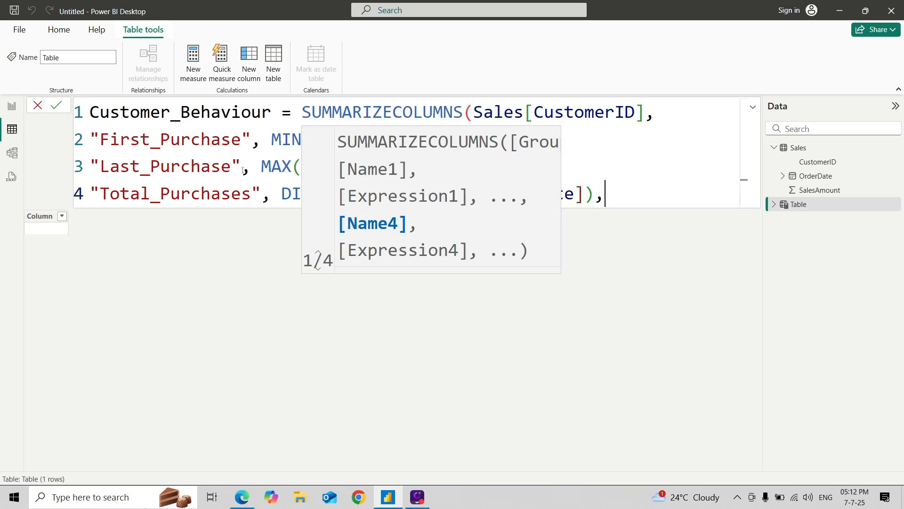
key(shift+Return)
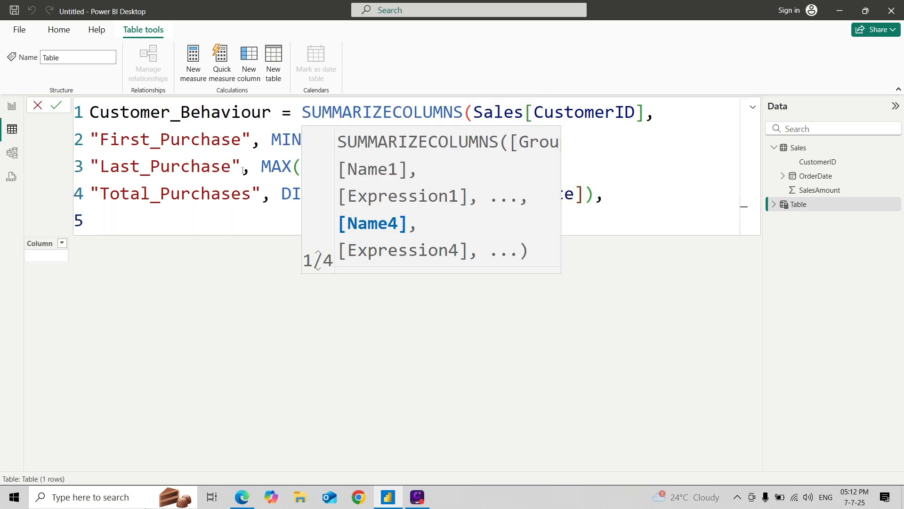
Enter "Total_Sales" with a capital S as the name of the next summary column on the fifth formula line.
text("`)
key(BackSpace)
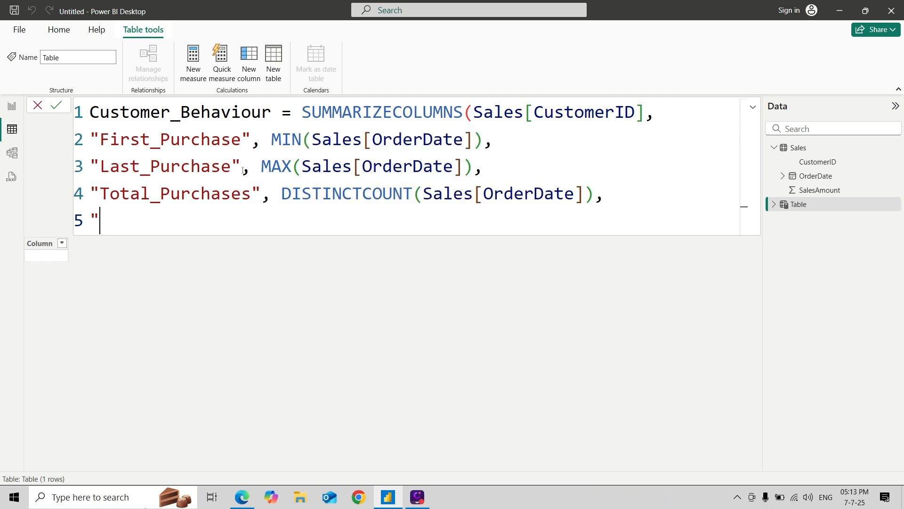
text(To)
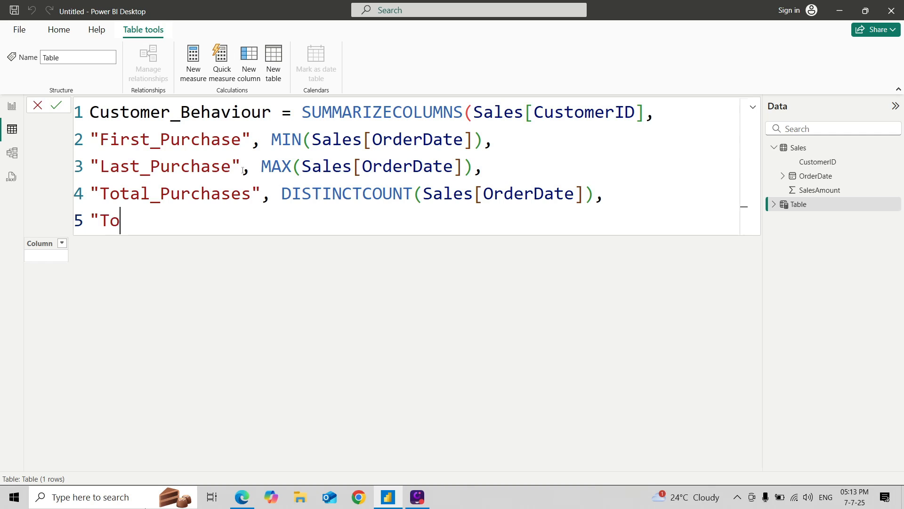
text(tal_sales)
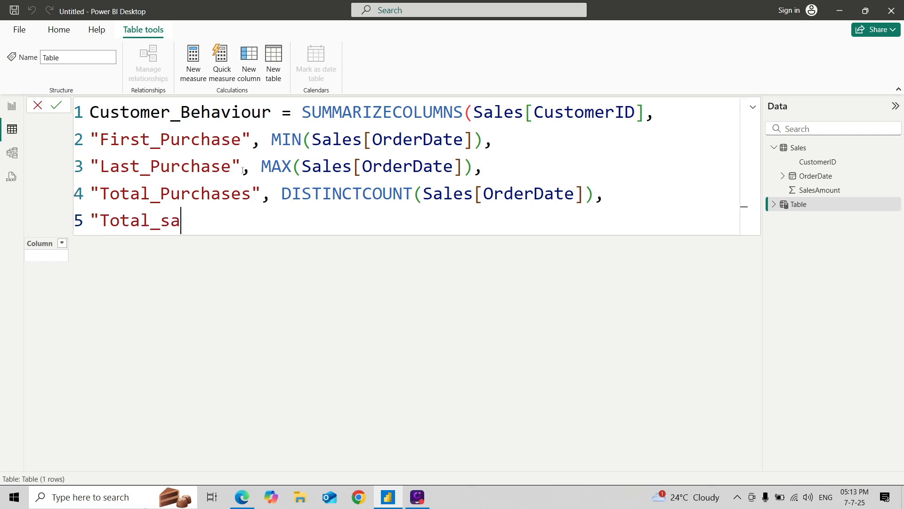
key(Left)
key(Left)
key(Left)
key(Left)
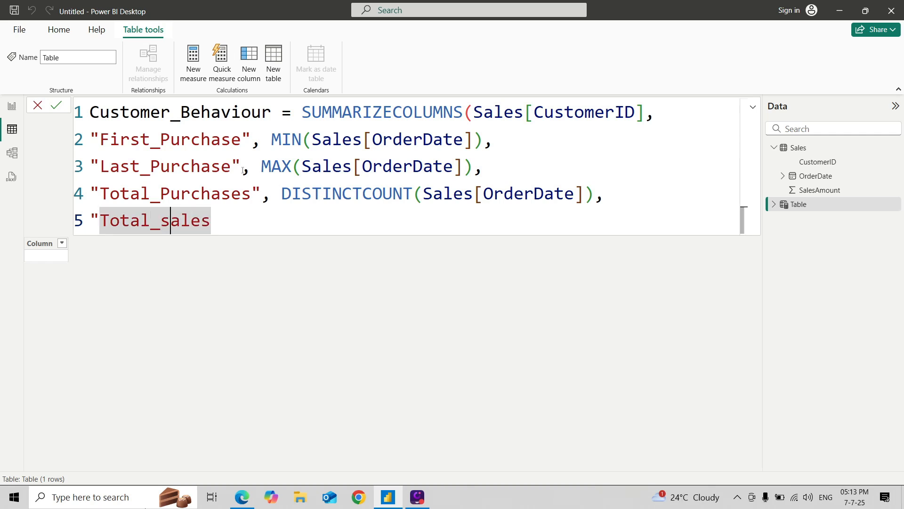
key(BackSpace)
text(S)
key(Right)
key(Right)
key(Right)
key(Right)
key(ctrl+shift+Left)
key(Right)
text(")
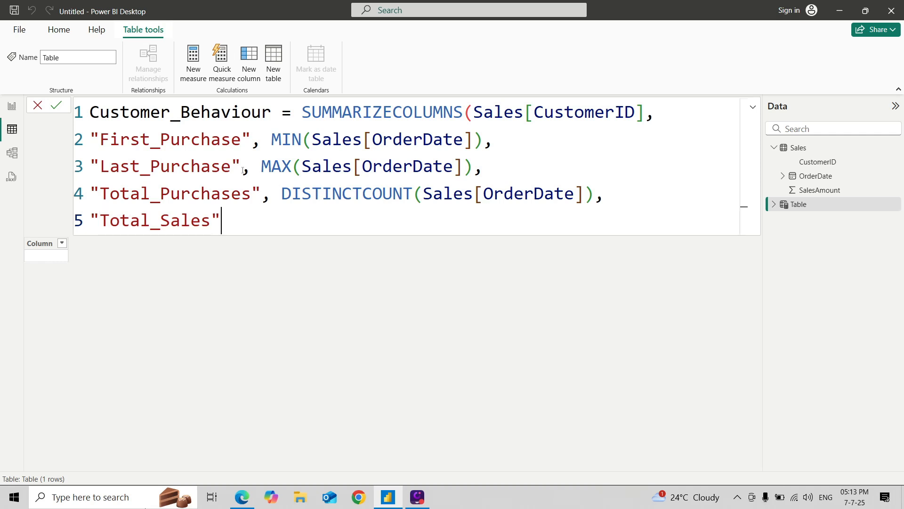
Define the Total_Sales column as SUM(Sales[SalesAmount]), close the SUMMARIZECOLUMNS function and commit the table formula.
text(, sum()
key(Down)
key(Down)
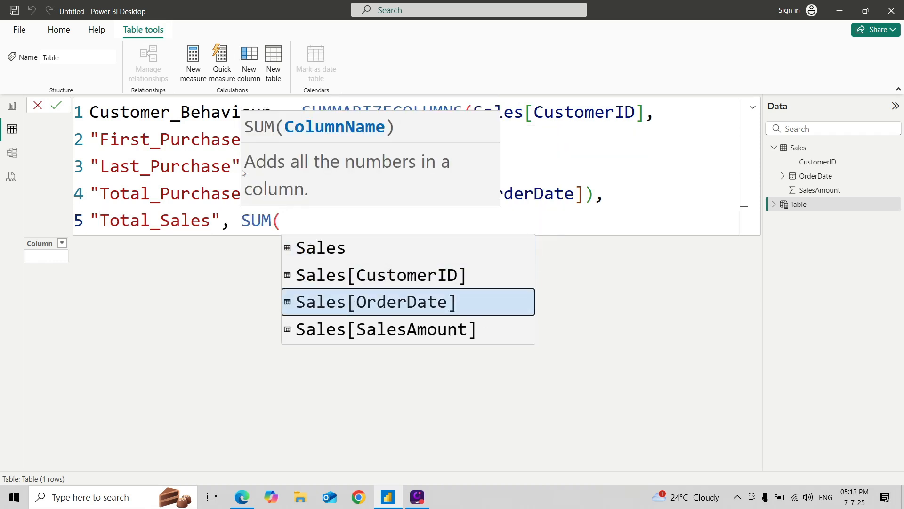
key(Down)
key(Tab)
text()))
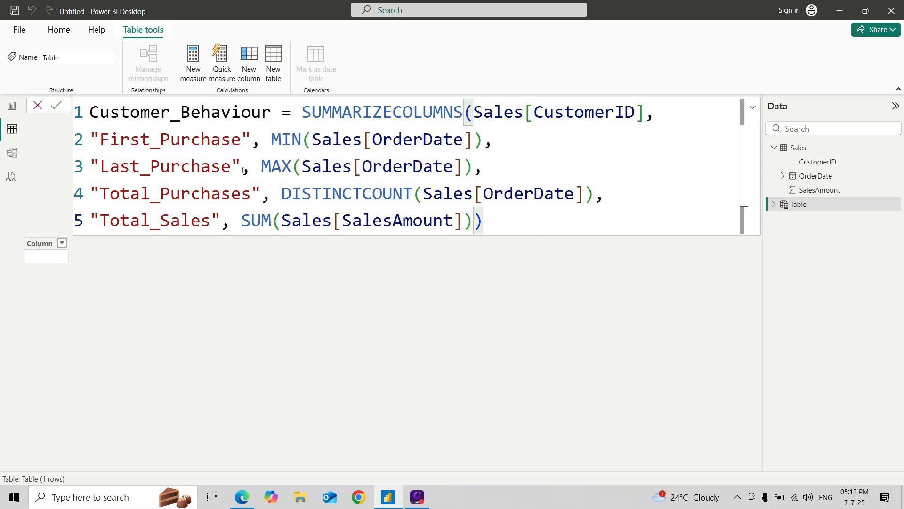
key(Return)
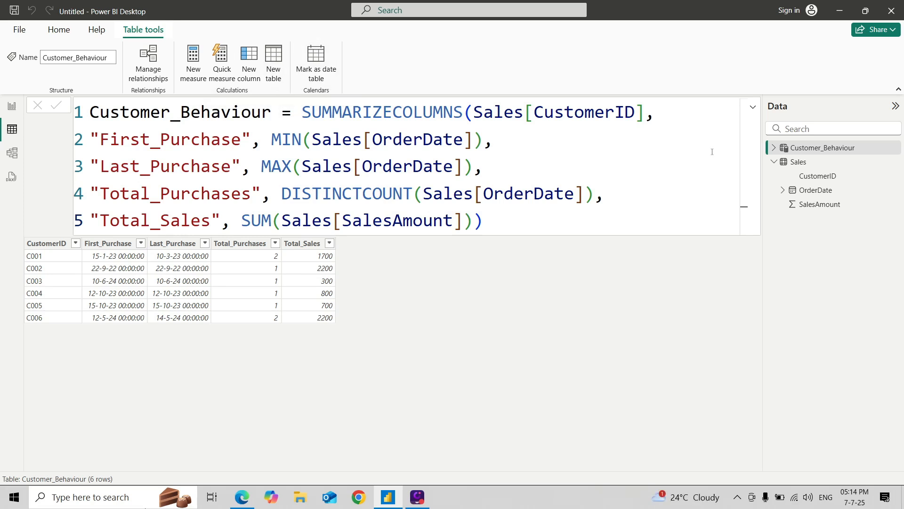
Collapse the formula editor and add a new calculated column to the Customer_Behaviour table, clearing its default formula.
click(752, 108)
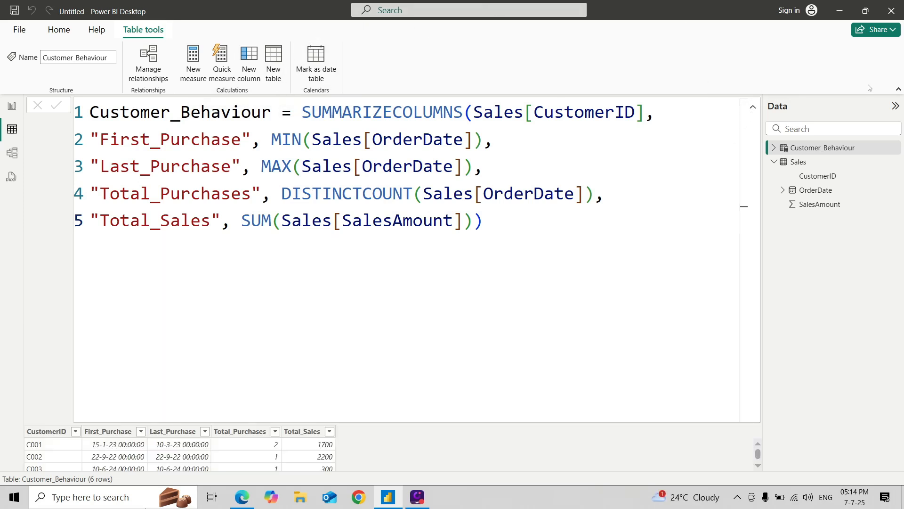
click(753, 108)
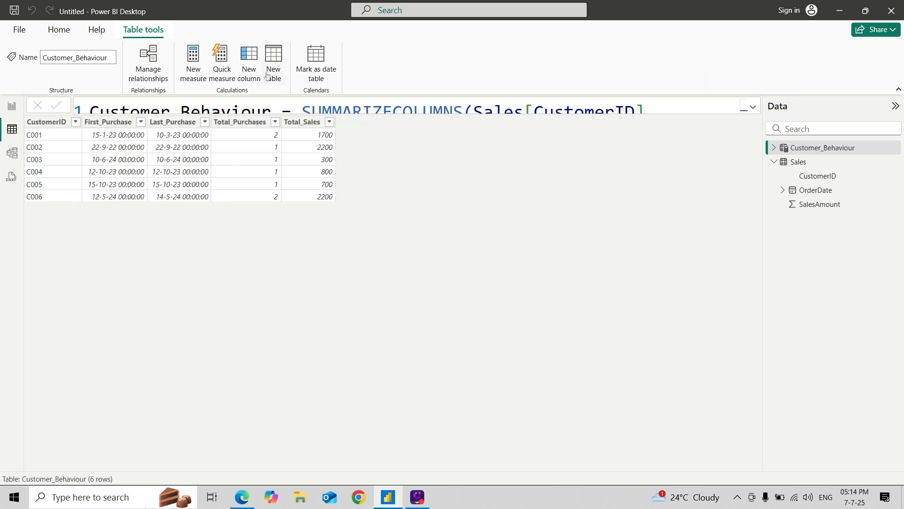
click(243, 66)
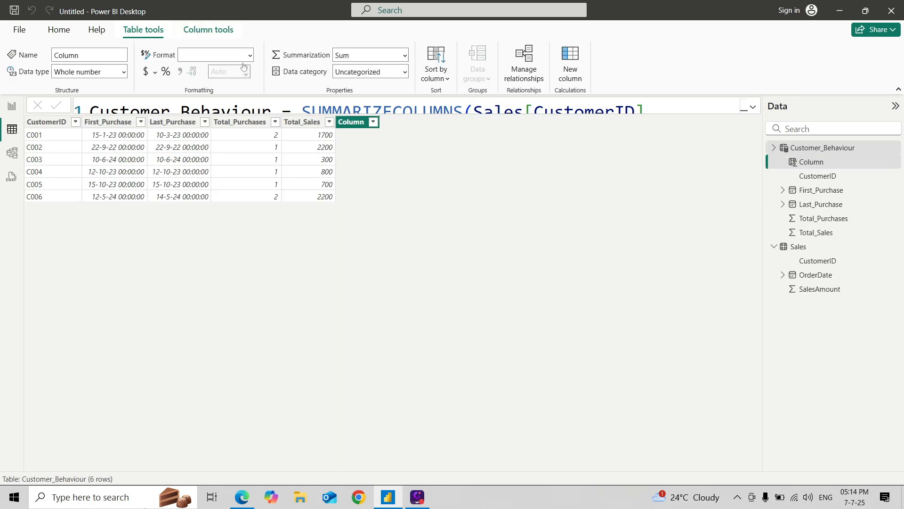
key(BackSpace)
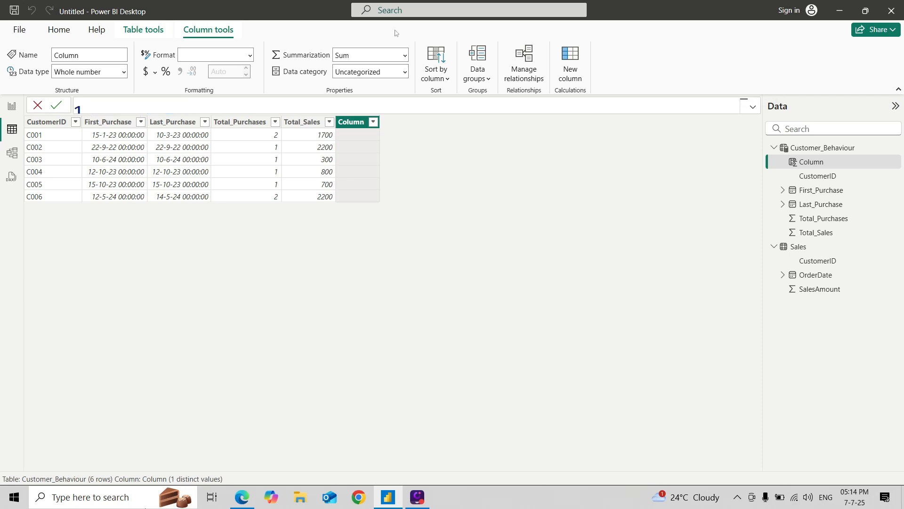
Name the new calculated column "Segment" with a capital S, followed by an equals sign and a new line.
text(segment)
key(Left)
key(Left)
key(Left)
key(Left)
key(Left)
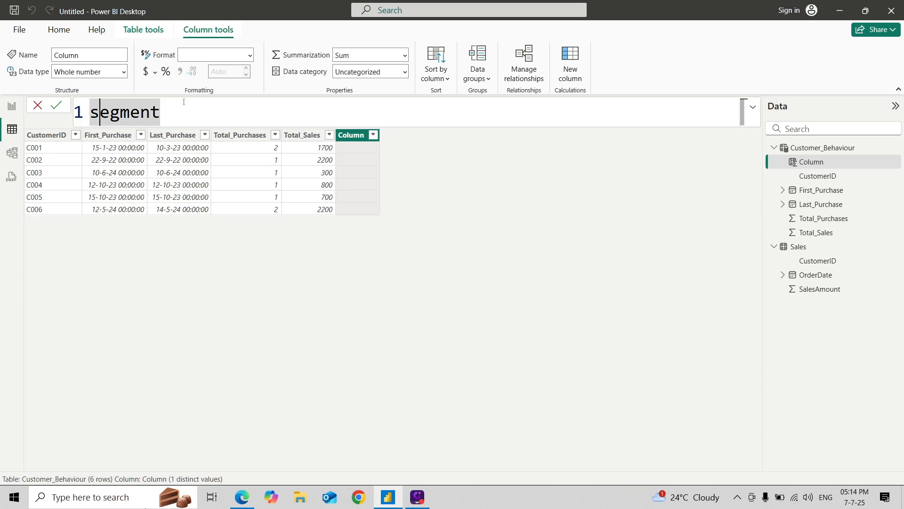
key(BackSpace)
key(Right)
key(Right)
key(Right)
key(Right)
key(Right)
key(Right)
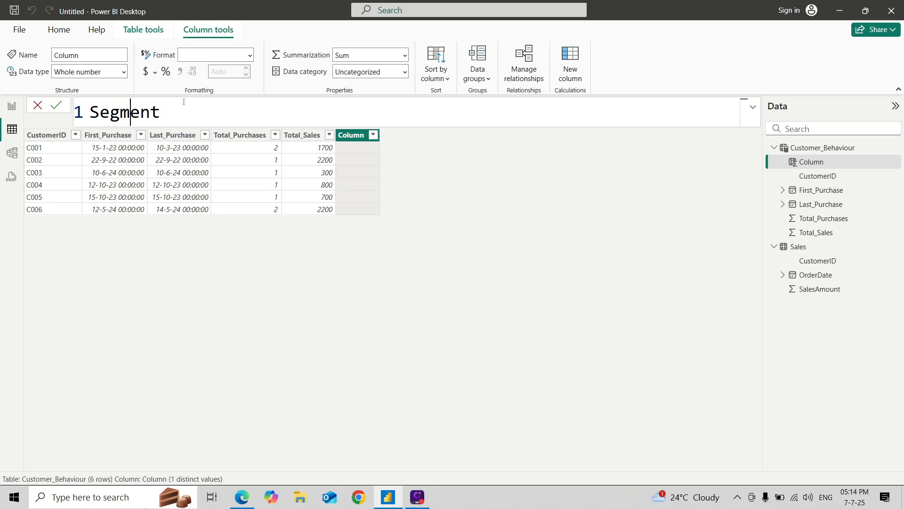
text(=)
key(shift+Return)
Declare a variable "today" as TODAY() on the second line of the Segment formula and begin a third line.
text(var )
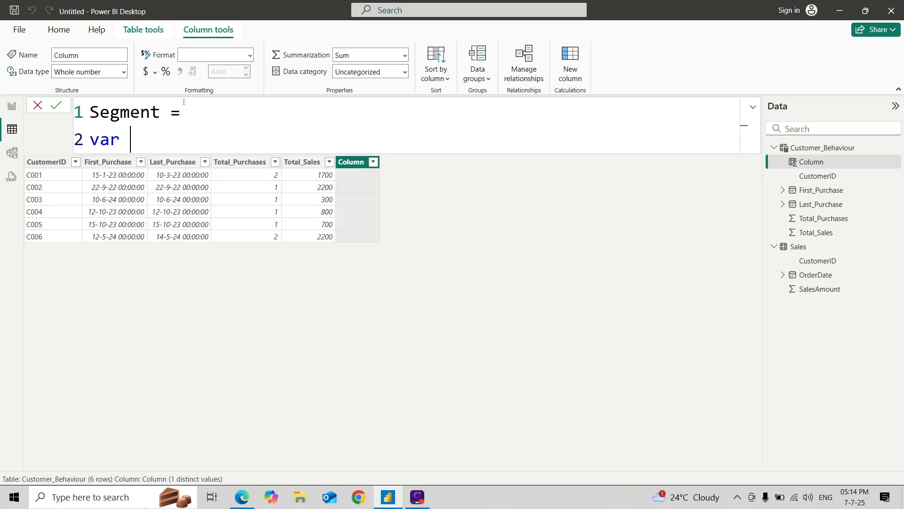
text(today =)
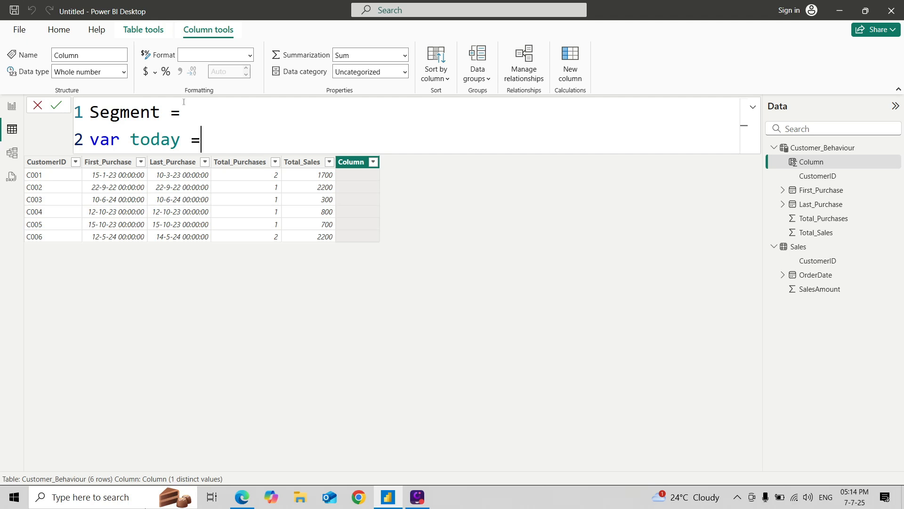
text( today)
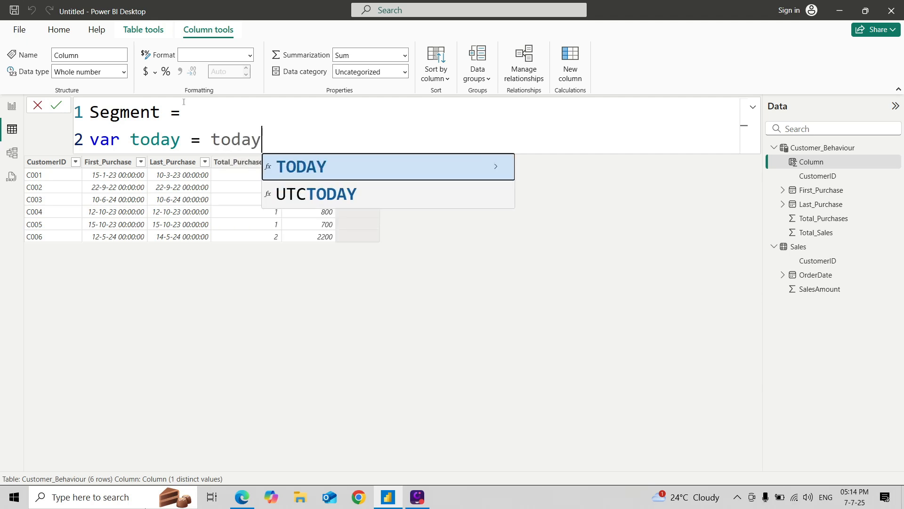
key(Tab)
text(,)
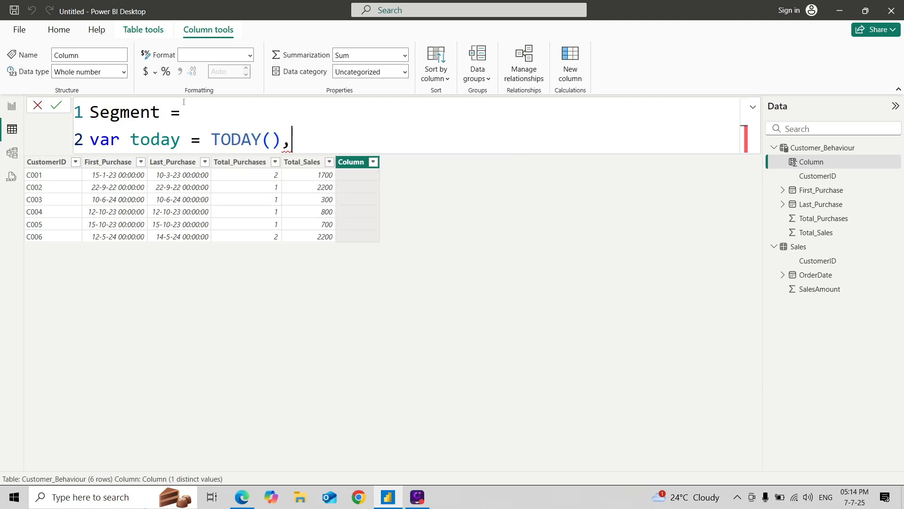
key(BackSpace)
key(shift+Return)
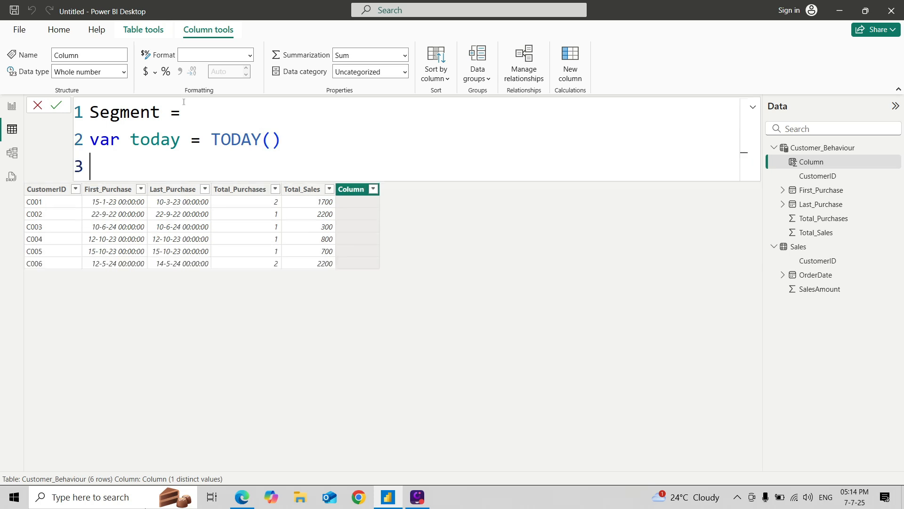
Declare a variable "Last" as Customer_Behaviour[Last_Purchase] on the third line and begin a fourth line.
text(var Last)
key(Tab)
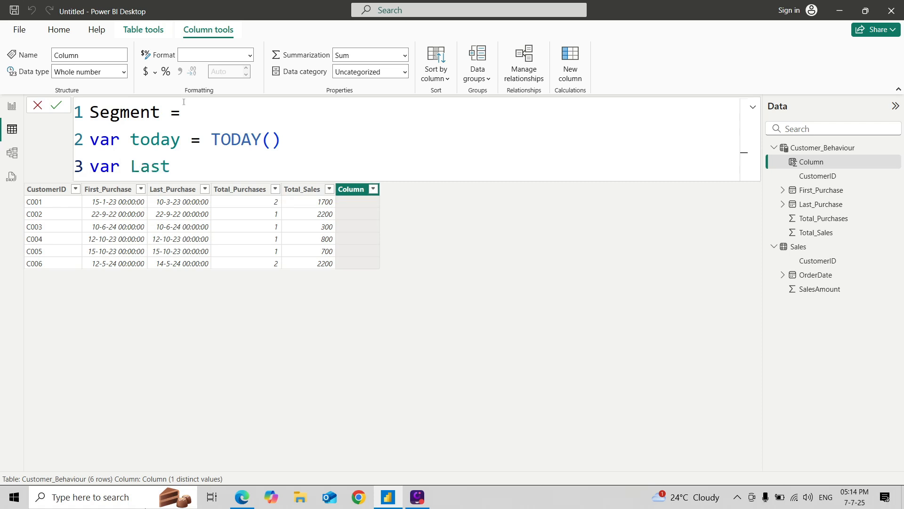
text(=)
text( las)
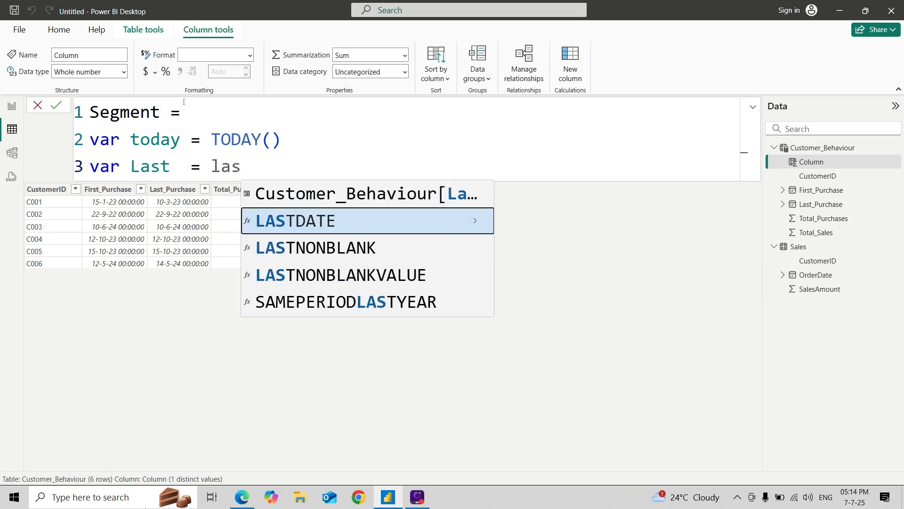
key(Up)
key(Tab)
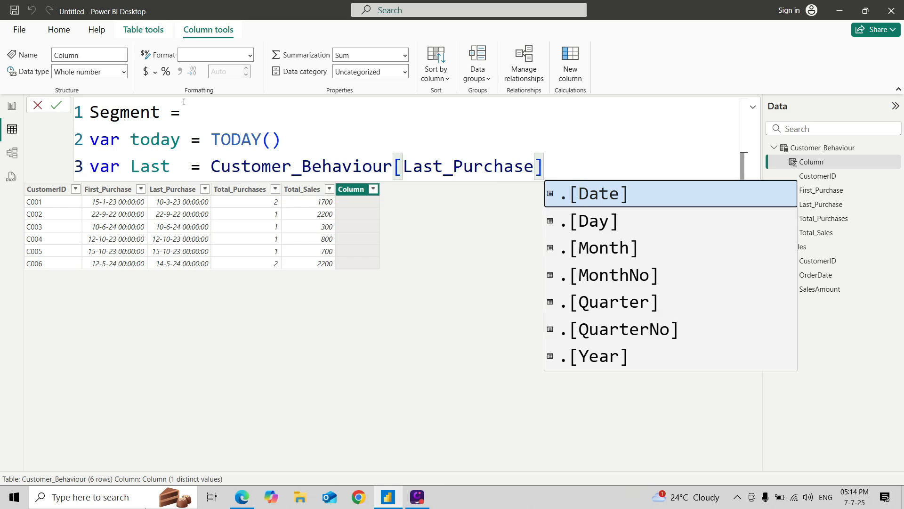
key(shift+Return)
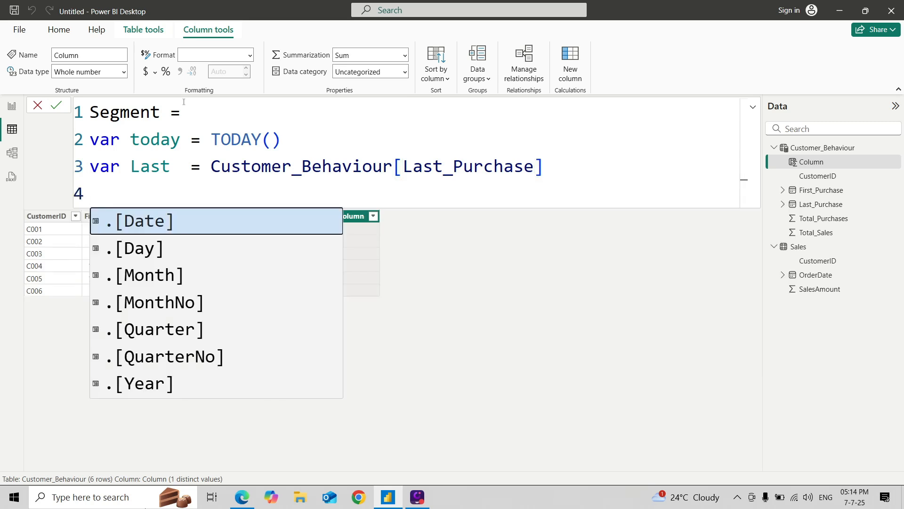
Declare a variable "total" as Customer_Behaviour[Total_Purchases] on the fourth line and begin a fifth line.
text(var)
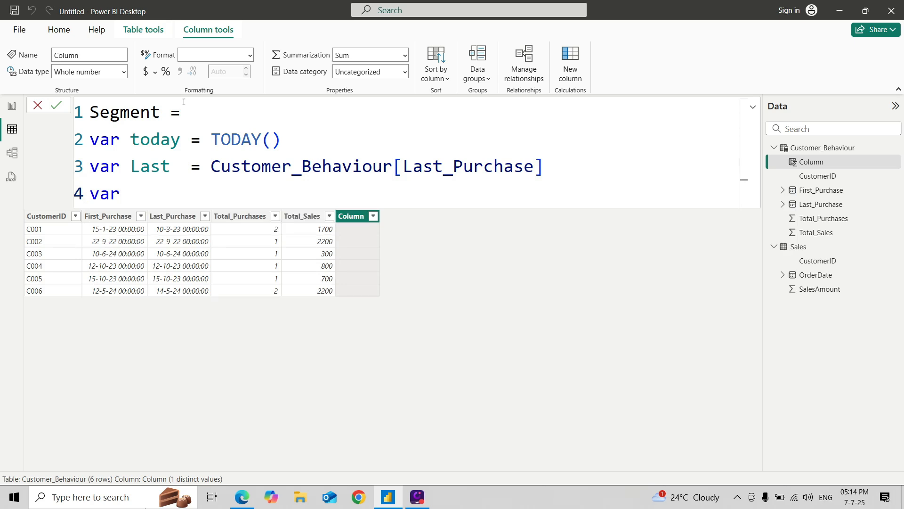
text( total = Total)
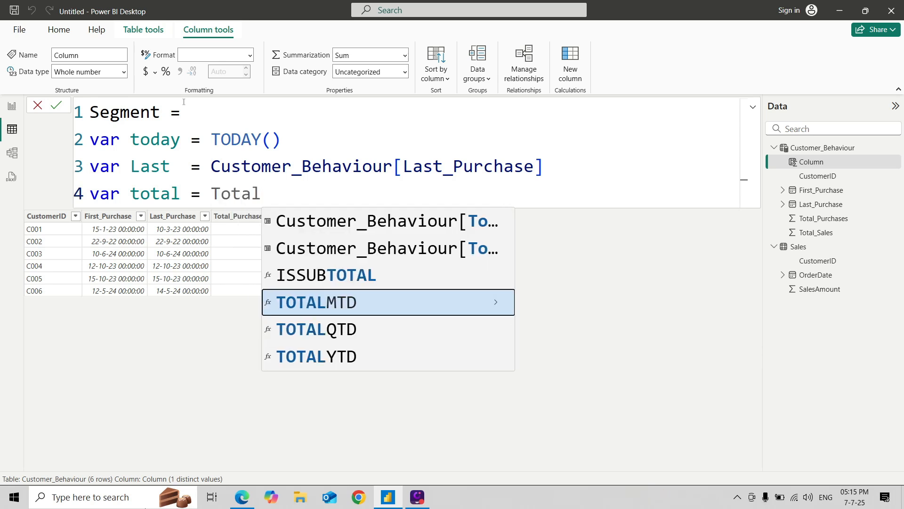
key(Up)
key(Up)
key(Up)
key(Tab)
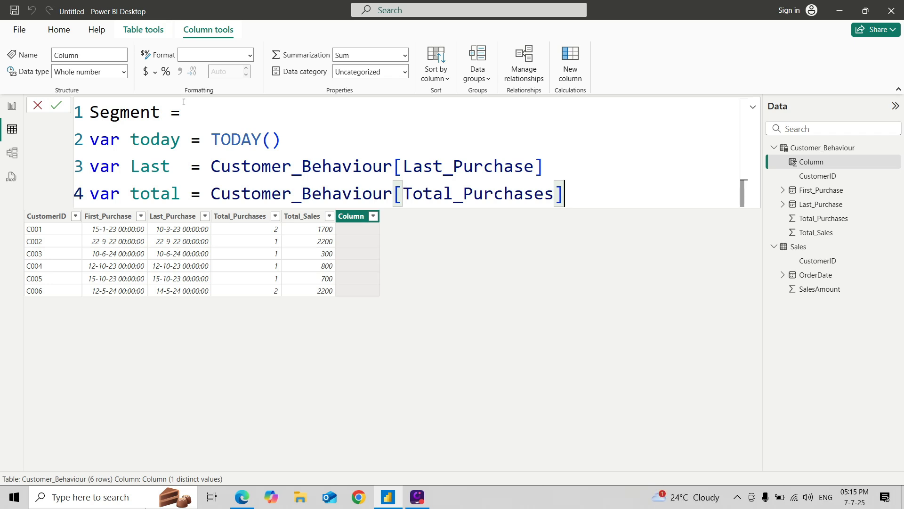
key(shift+Return)
Declare a variable "Days_since" on the fifth line and start its DATEDIFF with the Last variable as the first date.
text(var )
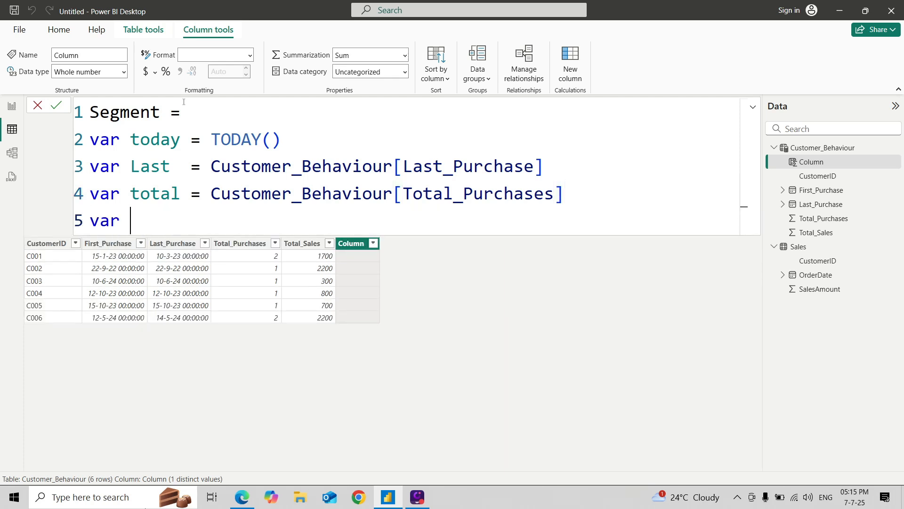
text(Days_since = )
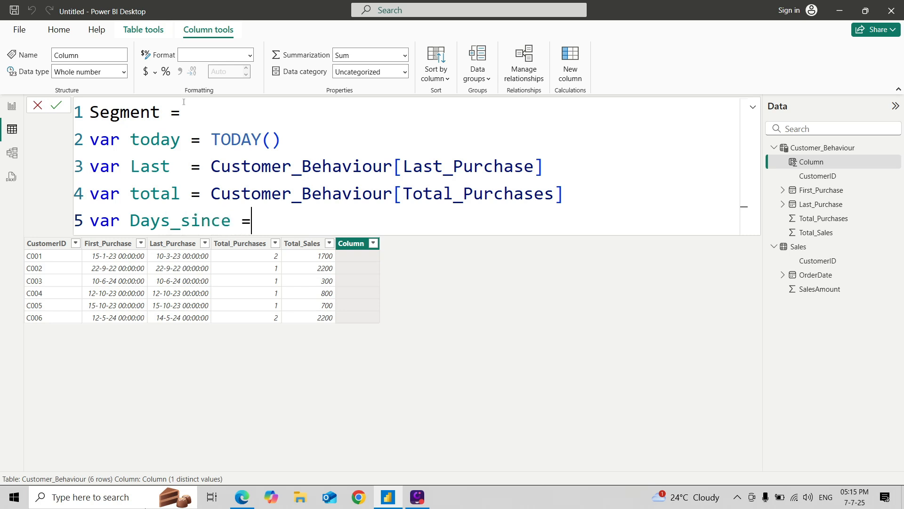
text(dated)
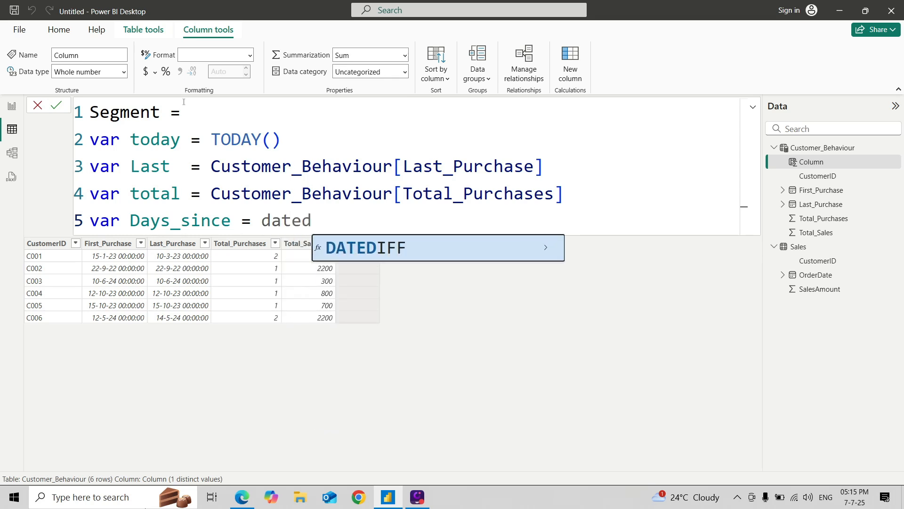
key(Tab)
text(la)
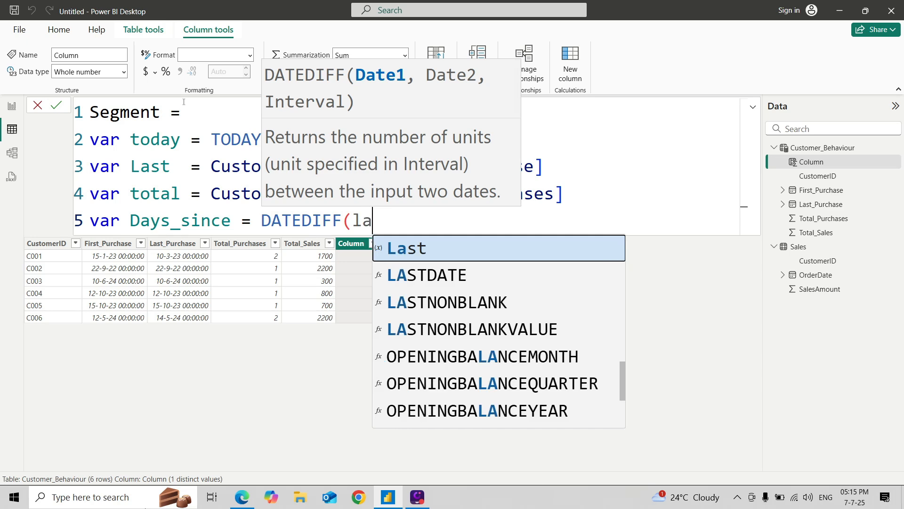
text(st)
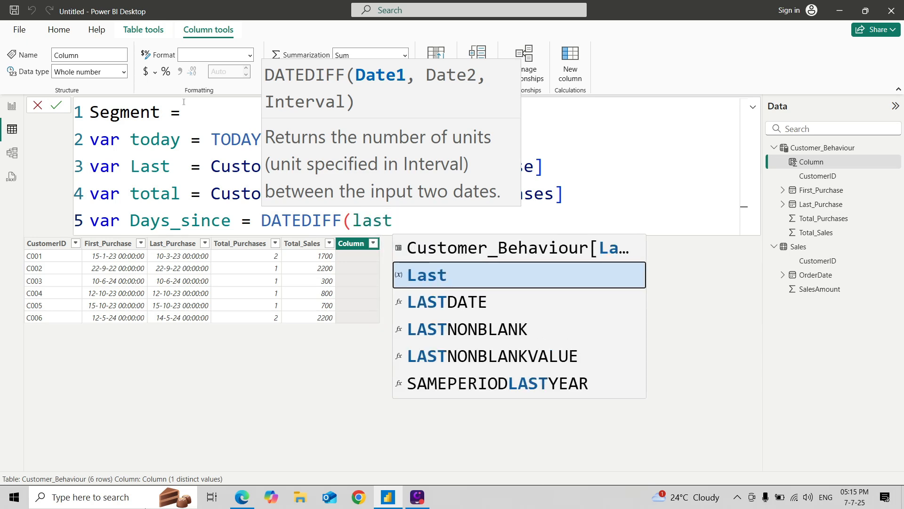
key(Tab)
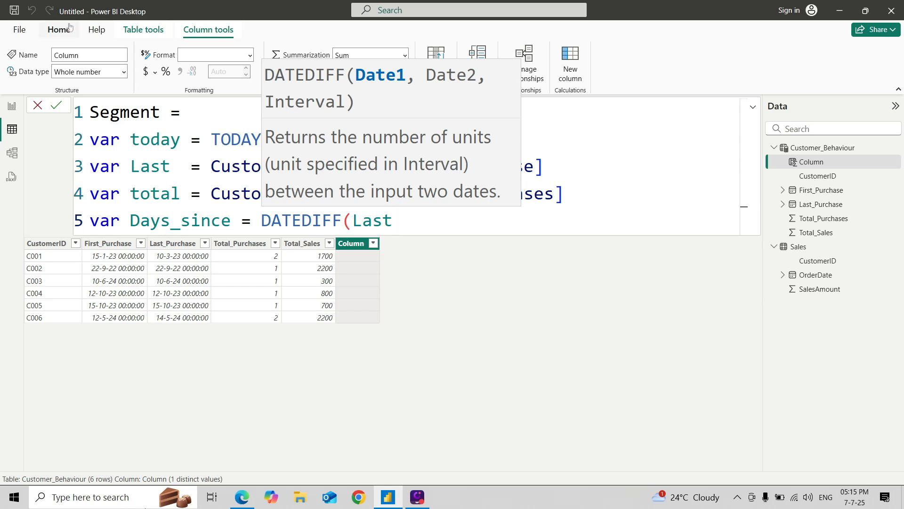
text(,)
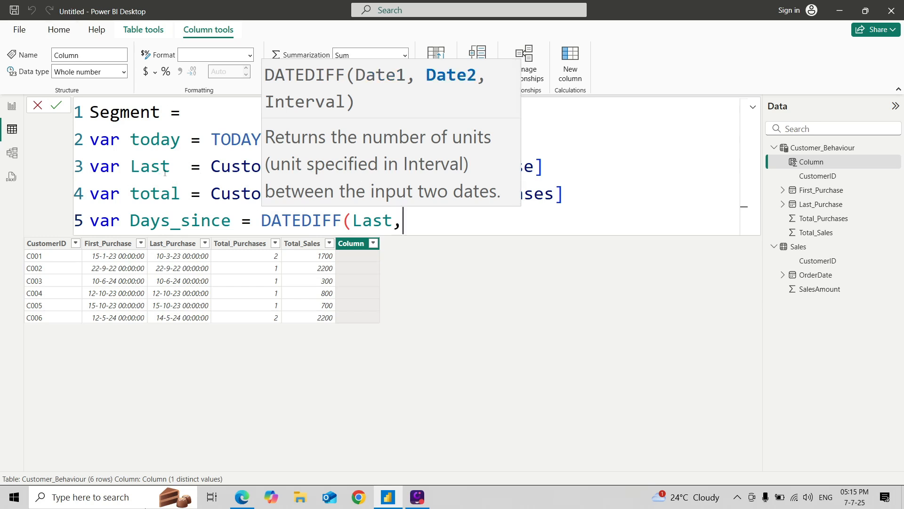
Complete the DATEDIFF with today as the second date and DAY as the interval, and begin a sixth line.
text(to,)
key(Left)
text(today)
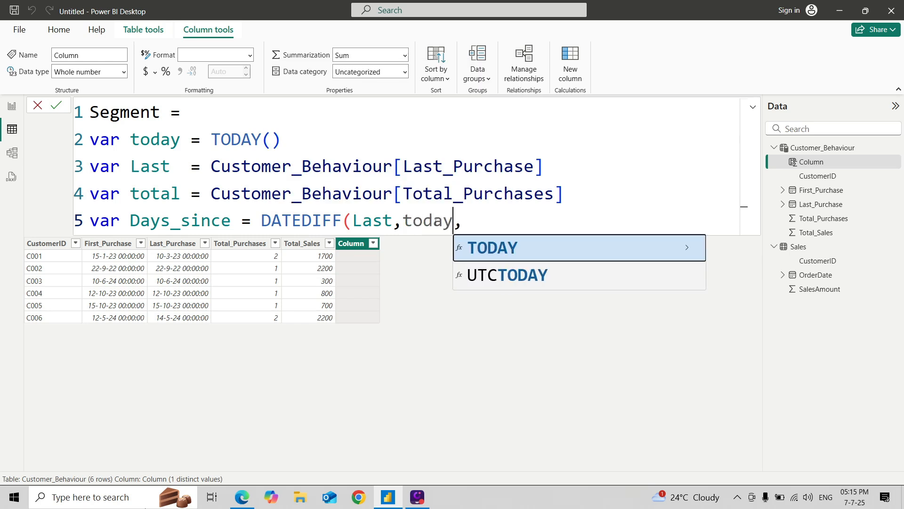
key(Right)
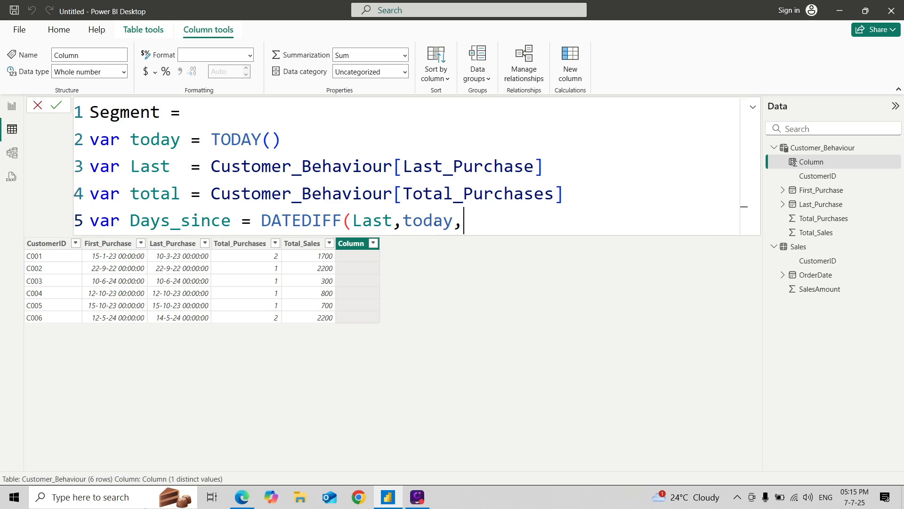
text(day)
key(Tab)
text())
key(shift+Return)
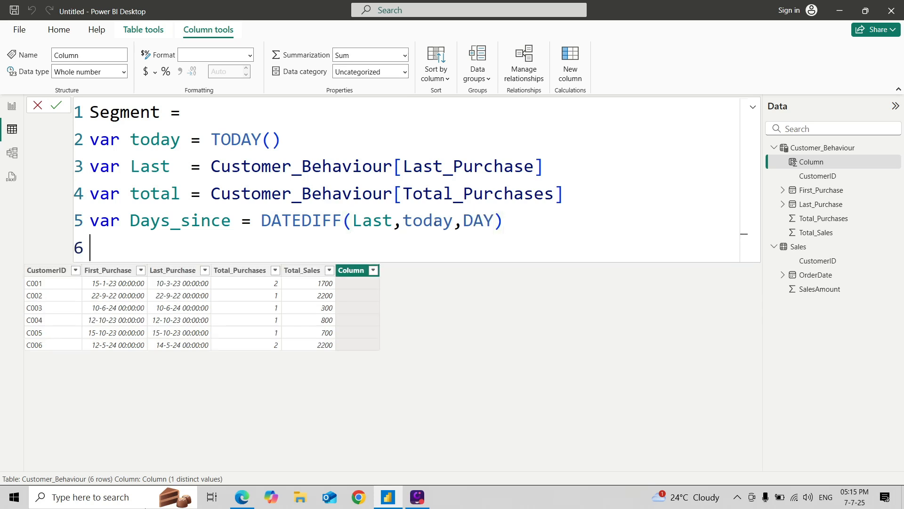
Add a return statement opening SWITCH with TRUE() as its expression, followed by a comma and a seventh line.
text(return swit)
key(Tab)
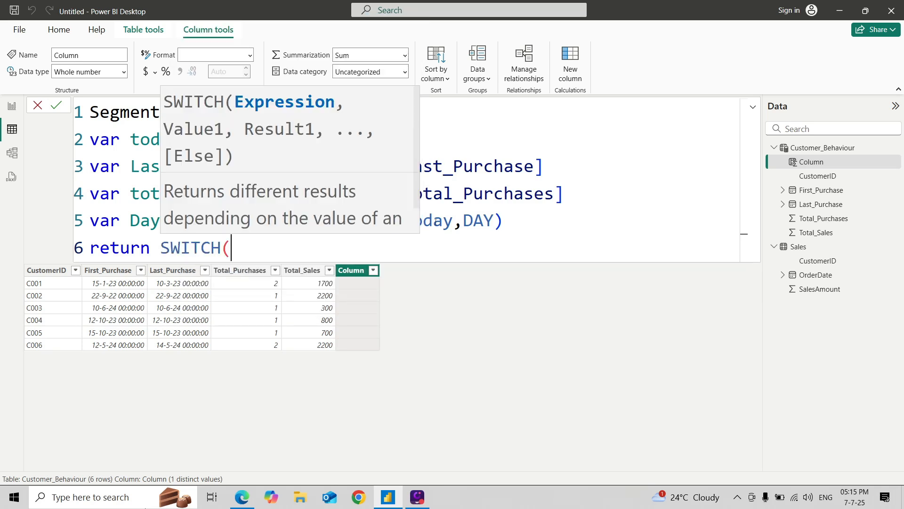
text(t)
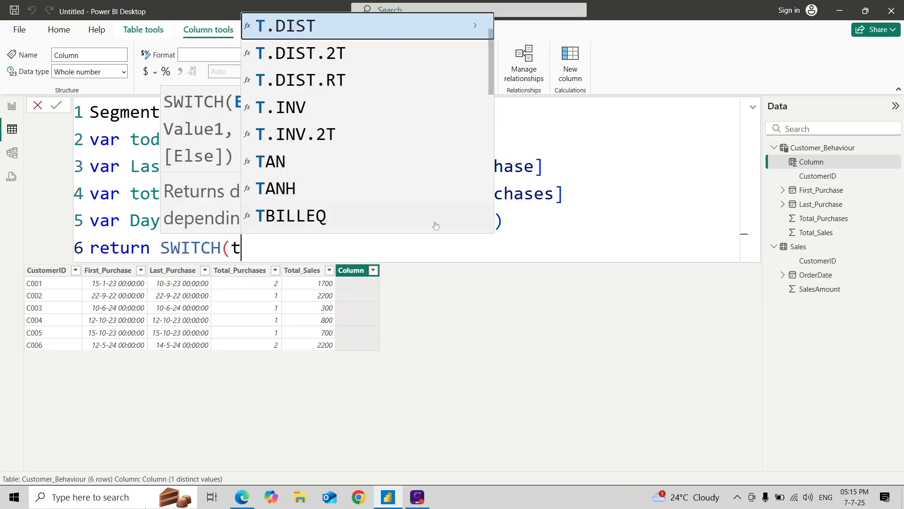
text(ru)
key(Tab)
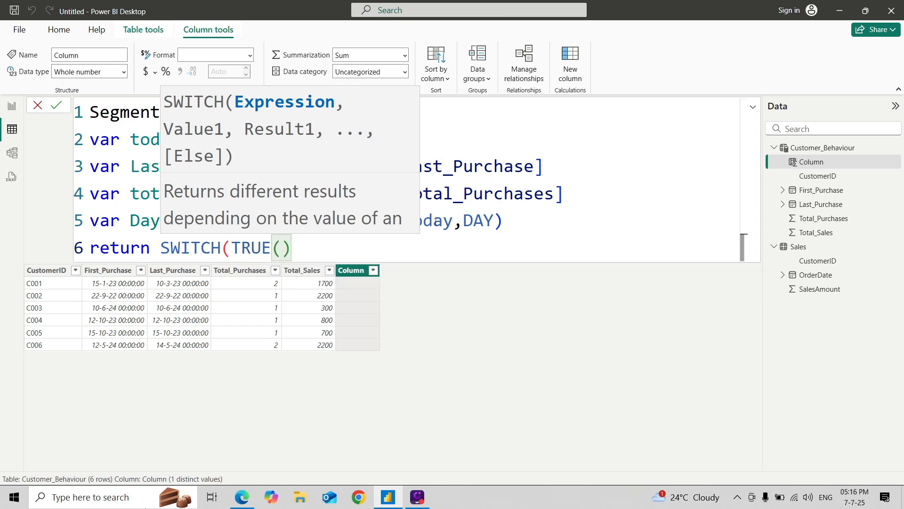
text(,)
key(shift+Return)
Enter the first SWITCH branch as total = 1 && Days_since<=30 "New", and begin an eighth line.
text(to)
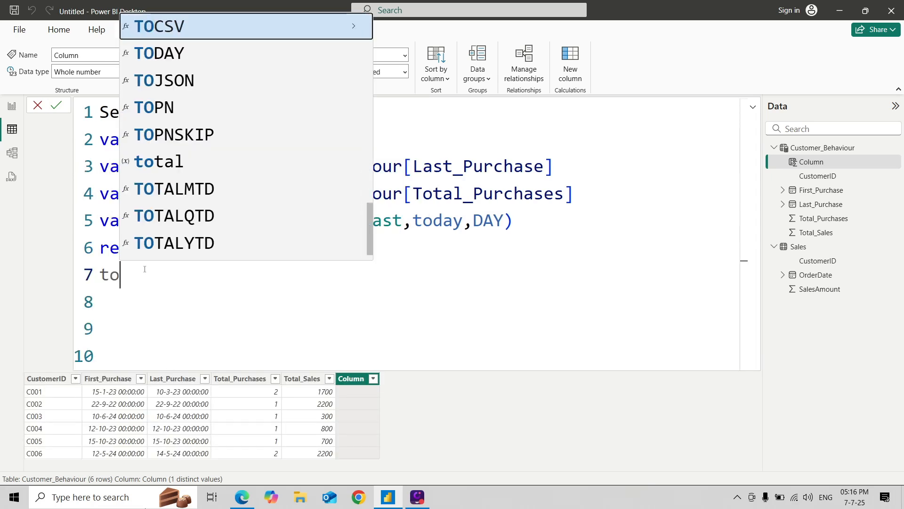
text(tal)
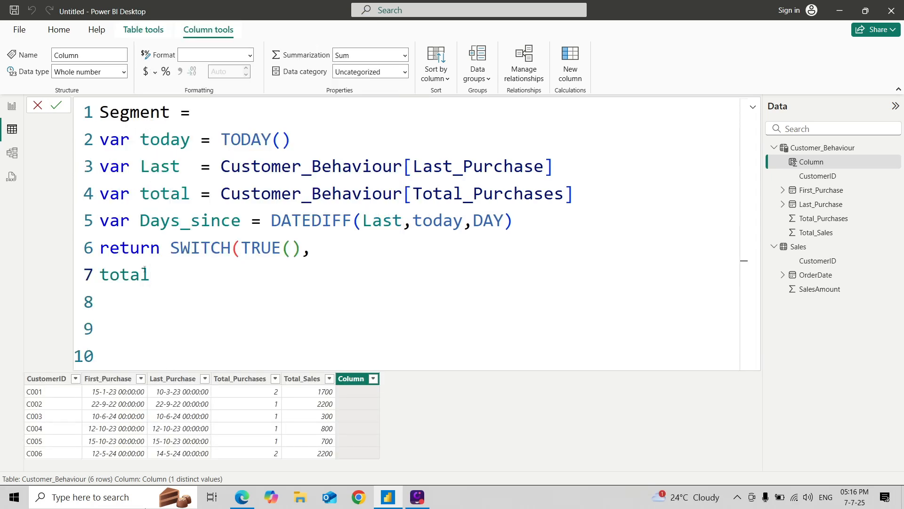
text( = 1 && days)
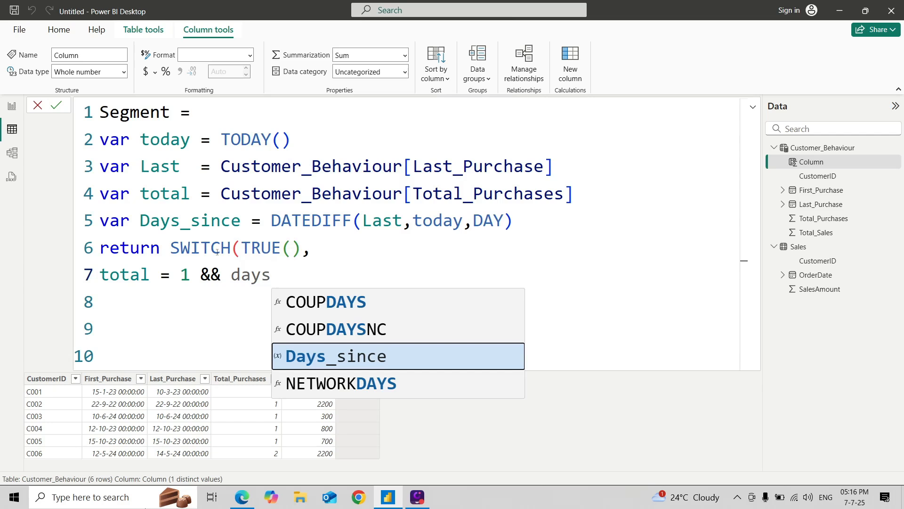
key(Tab)
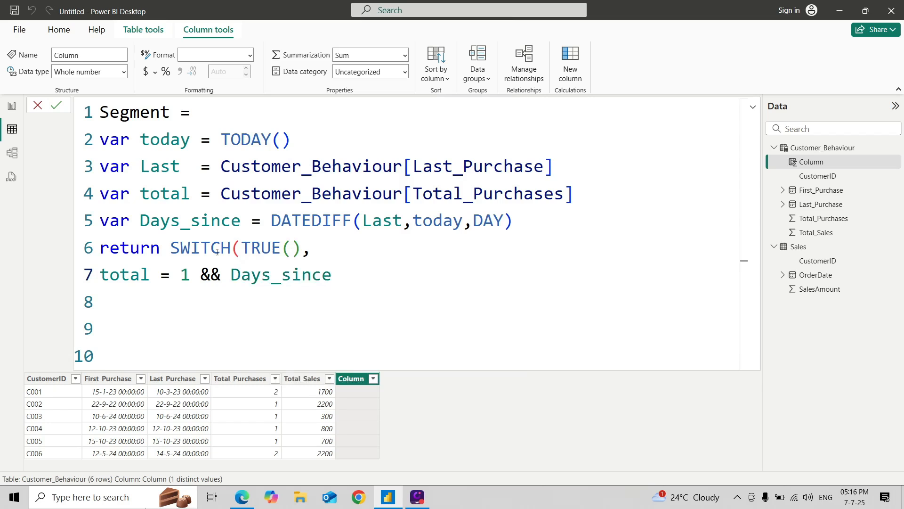
text(<=30 "New")
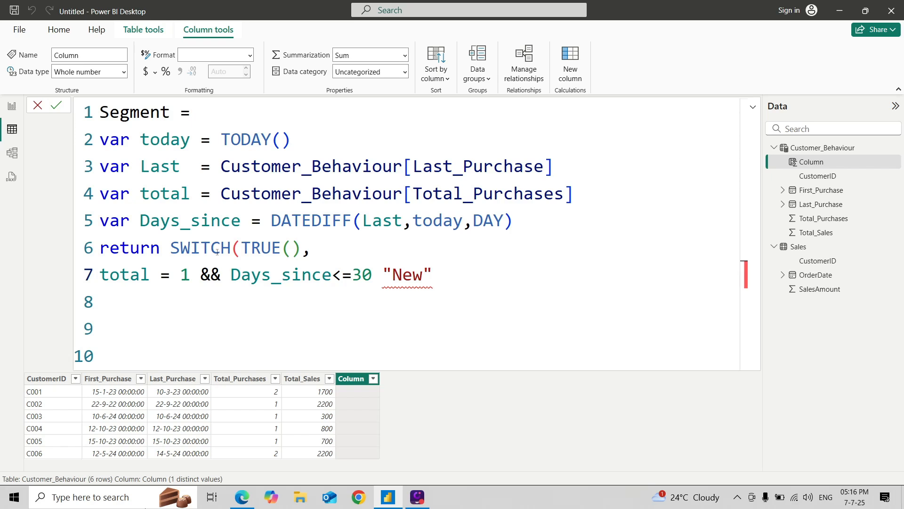
text(,)
key(Return)
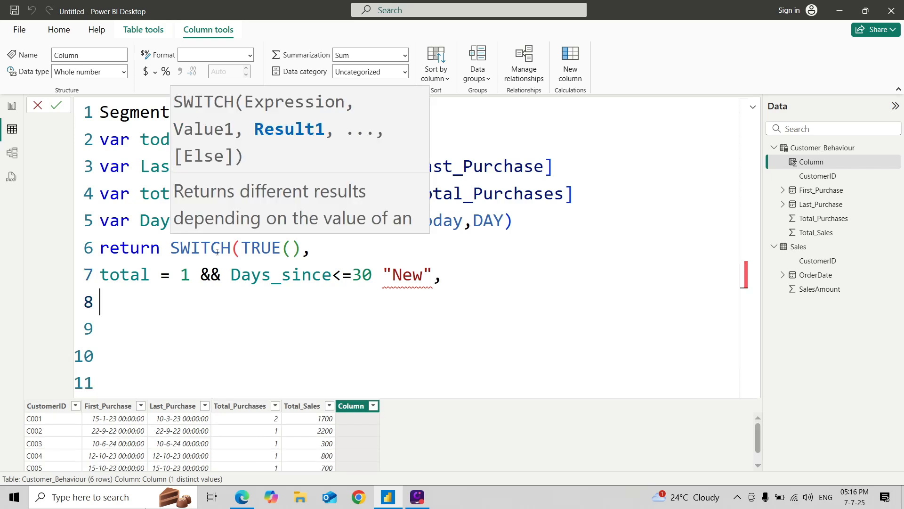
Enter the second SWITCH branch as total = 1 && Days_since>30, "Inactive", and begin a ninth line.
text(total)
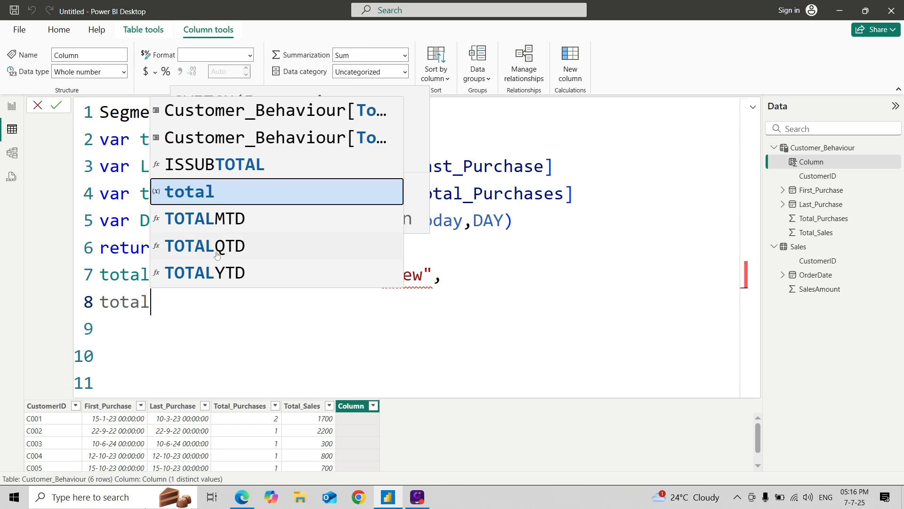
text( = 1 )
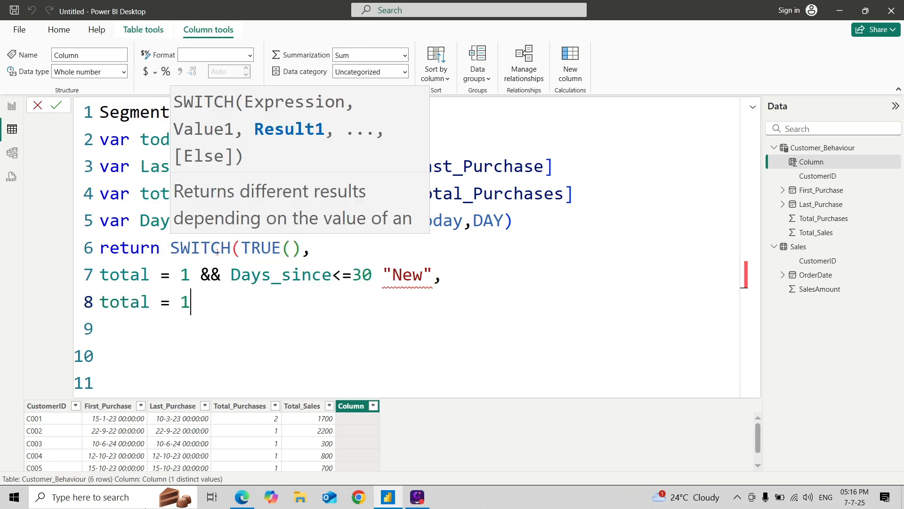
text(&& days)
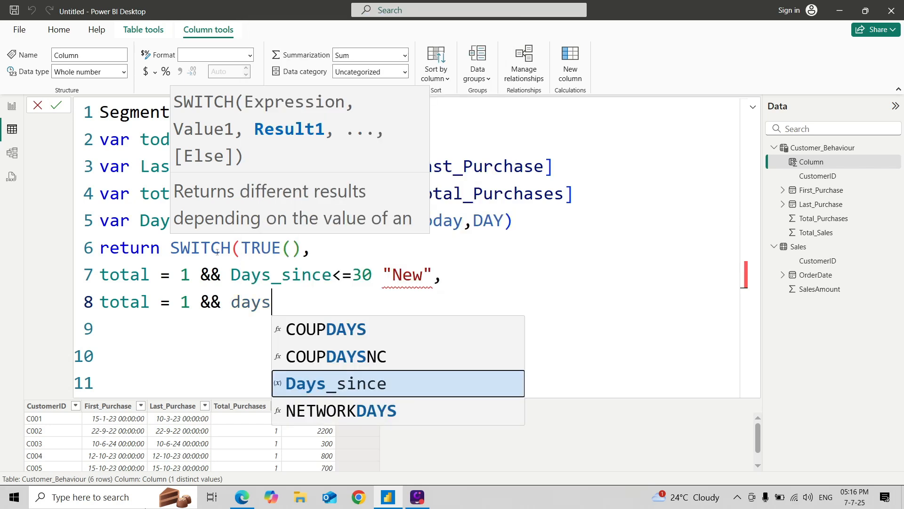
key(Tab)
text(>)
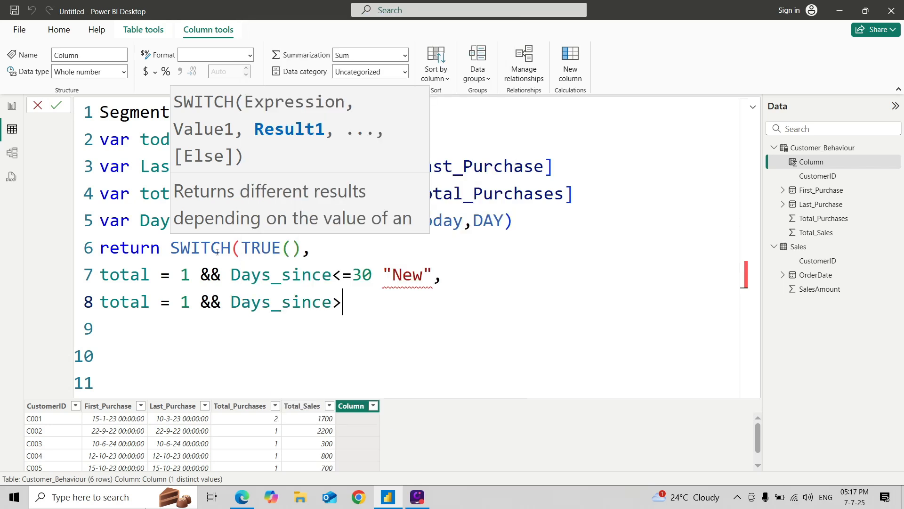
text(30,)
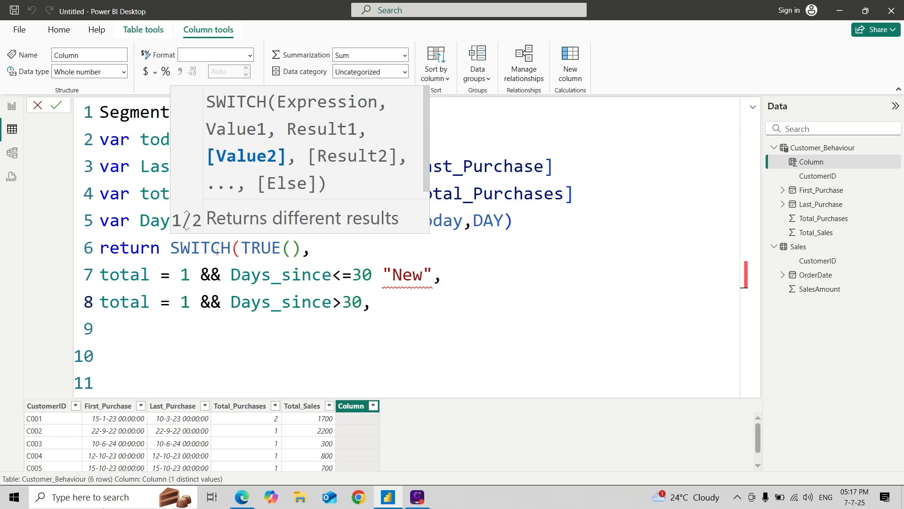
text( "I)
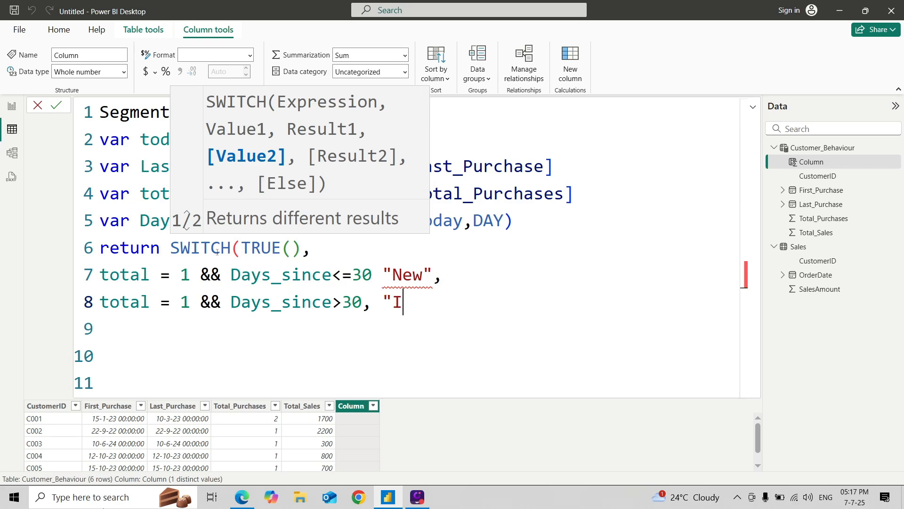
text(nactive",)
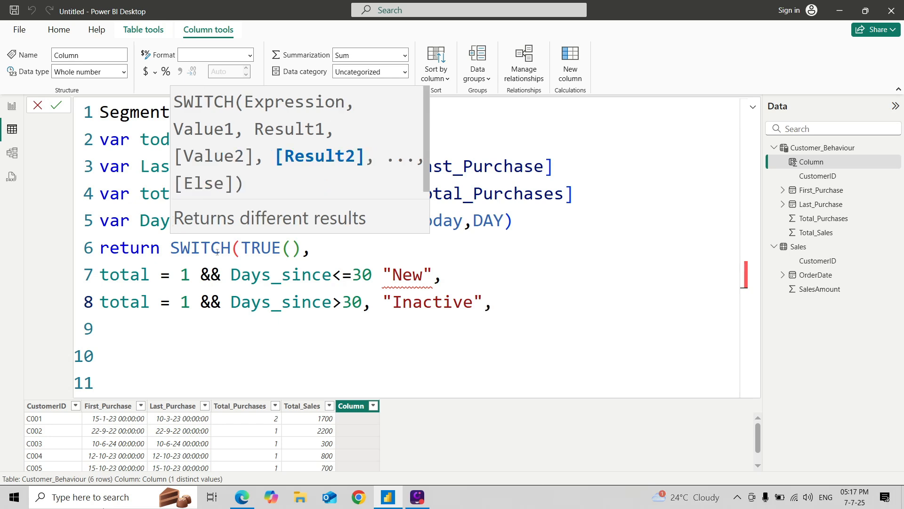
key(Return)
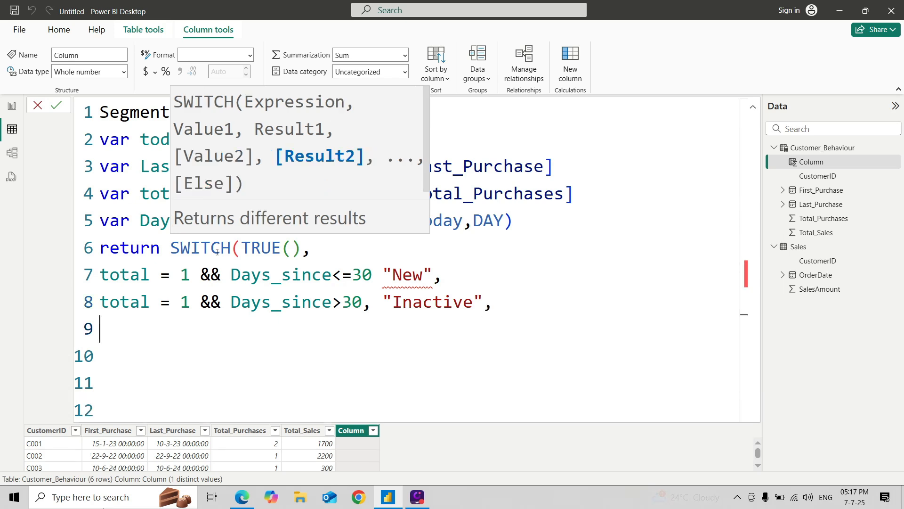
Enter the third SWITCH branch as total >=3 && Days_since <=30, "loyal", and begin a tenth line.
text(total )
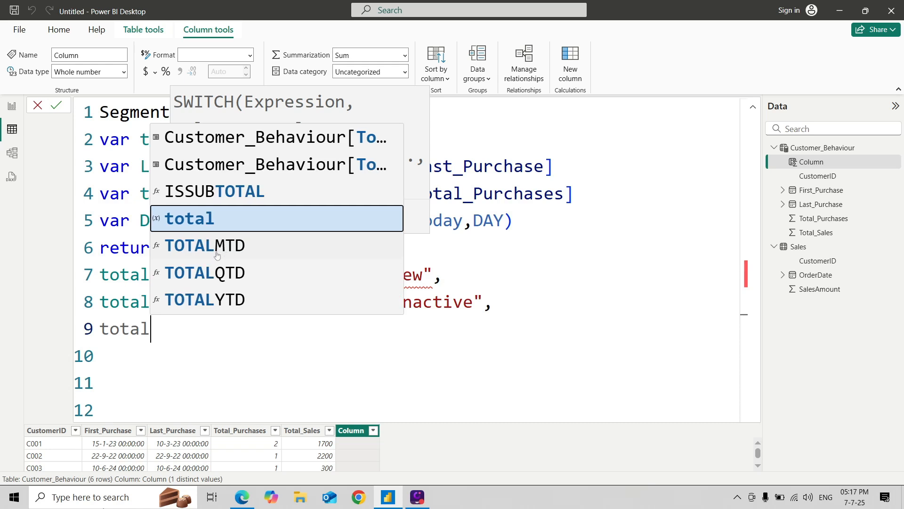
text(>)
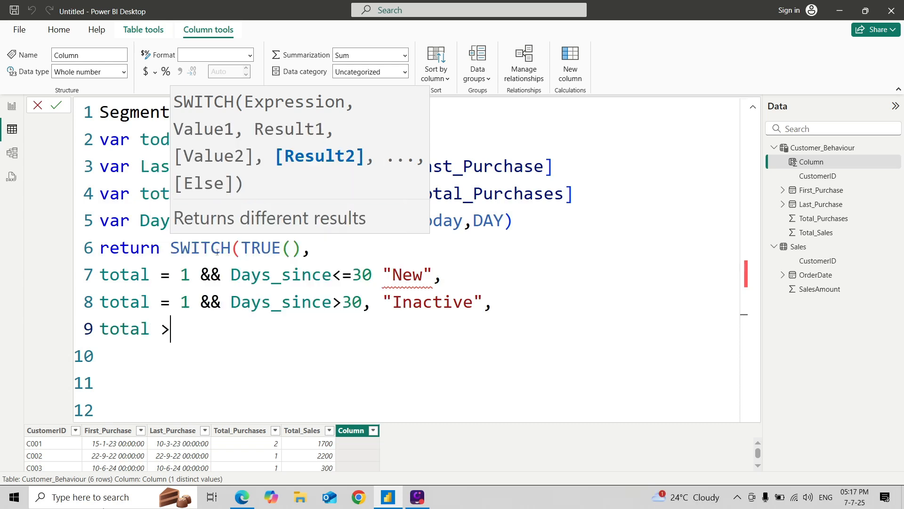
text(=3 && days)
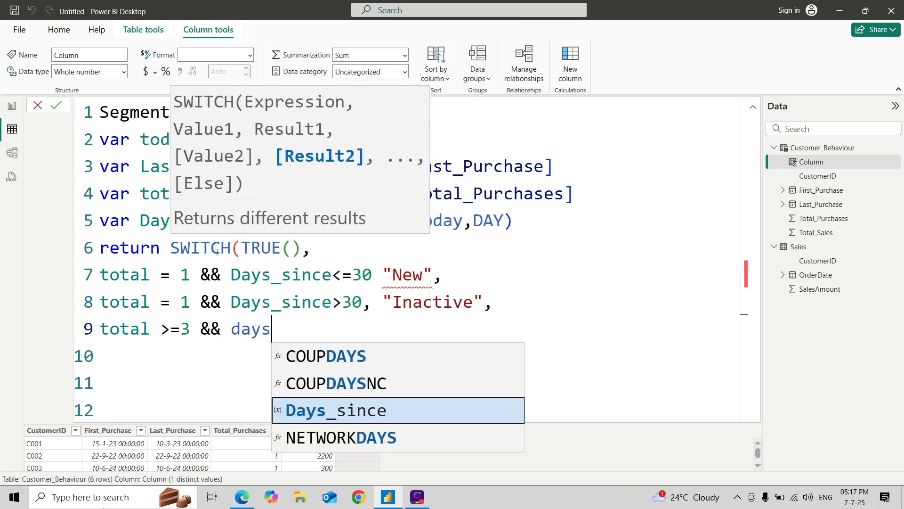
key(Tab)
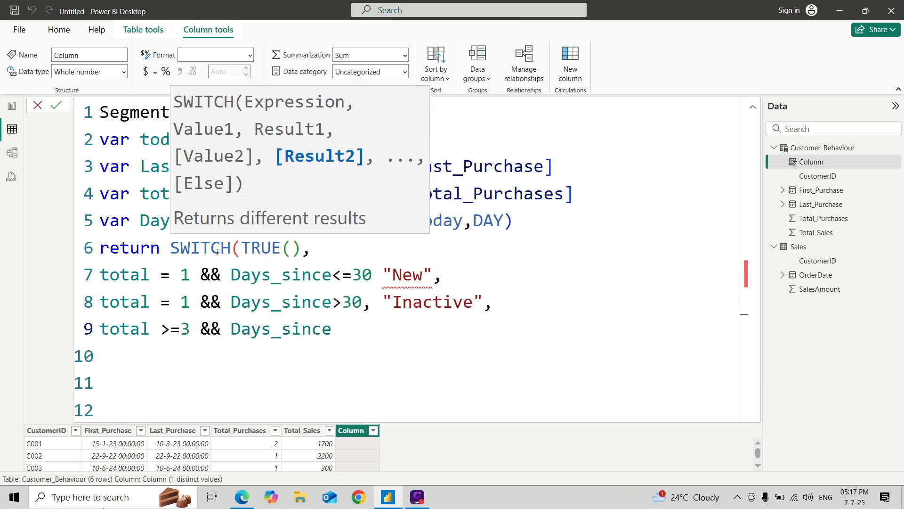
text(<=30, "la)
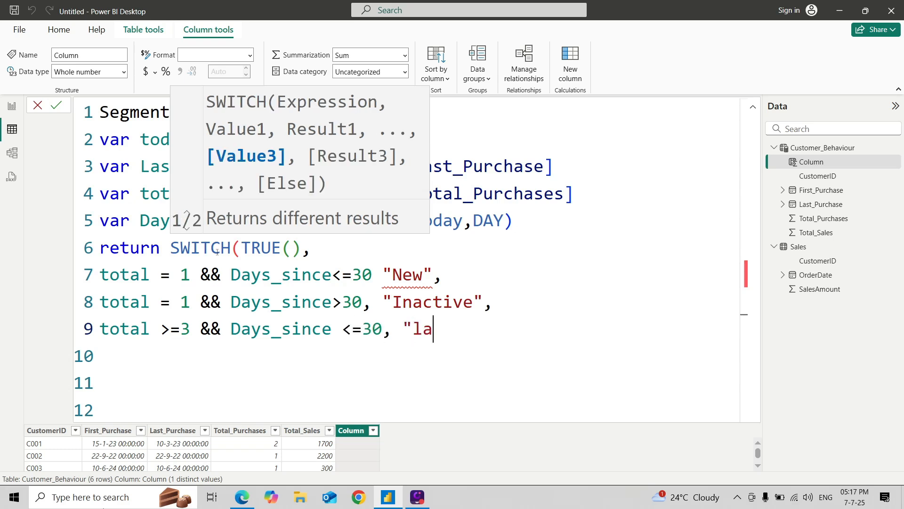
key(BackSpace)
text(oyal",)
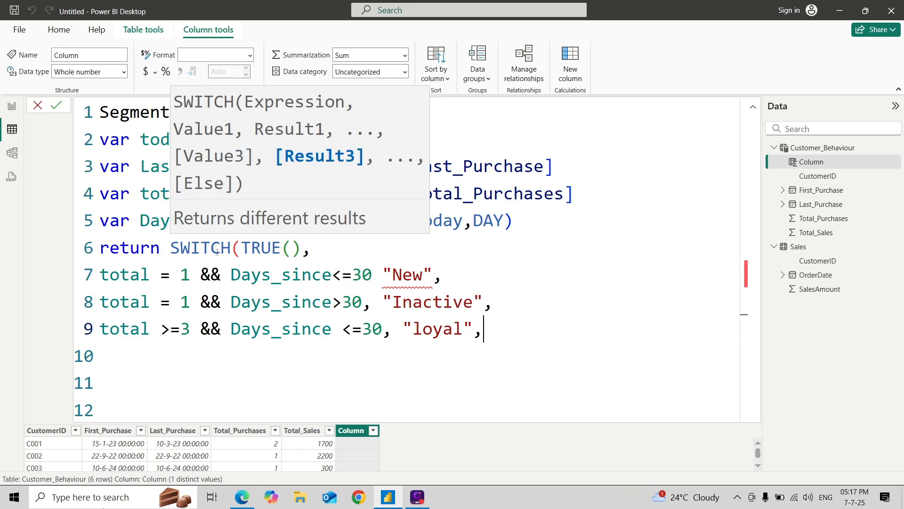
key(Return)
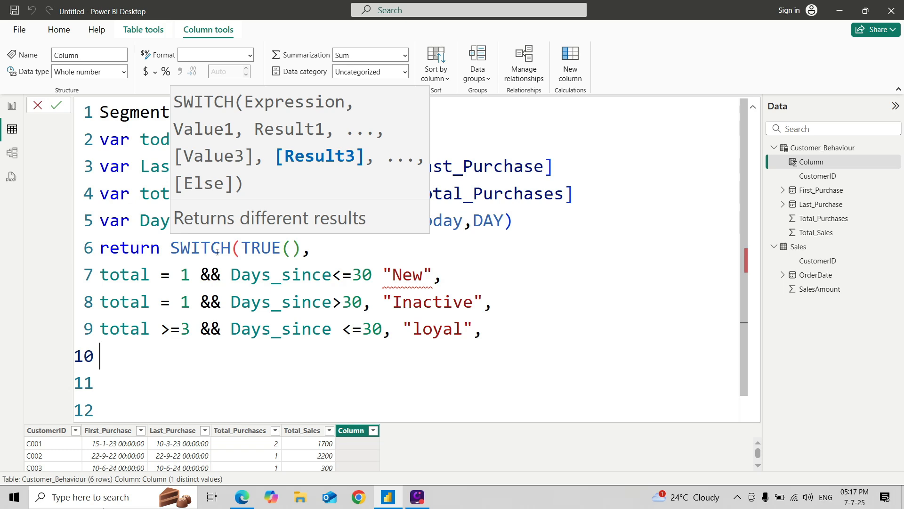
Enter the fourth SWITCH branch as total >=2 && Days_since >90, "At Risk", and submit the Segment formula.
text(tota)
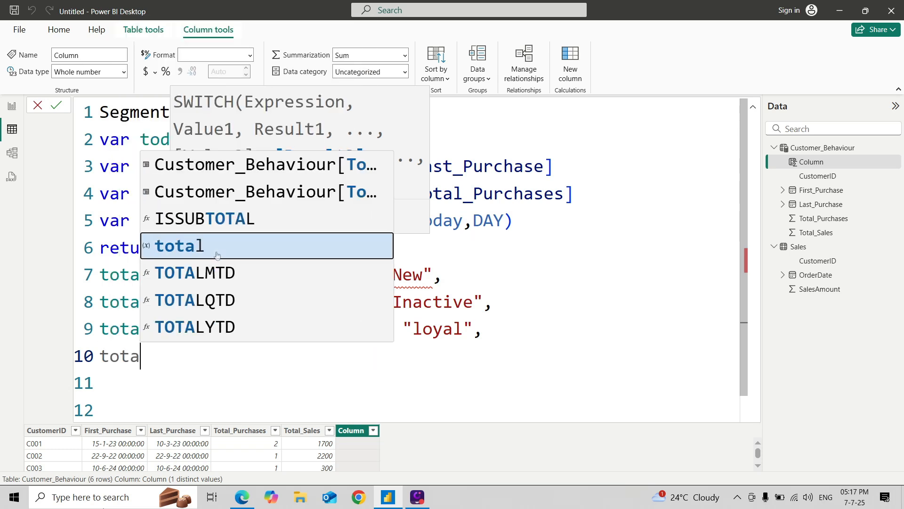
text(l )
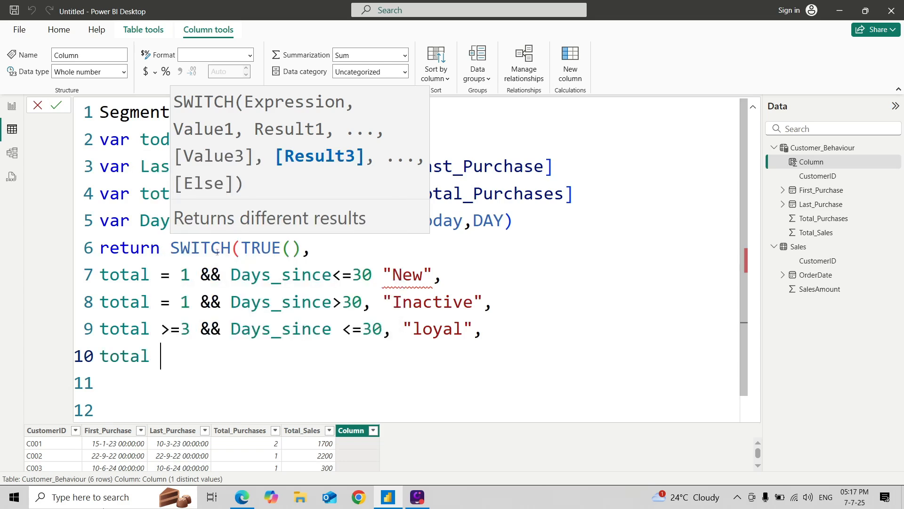
text(>=2 && day)
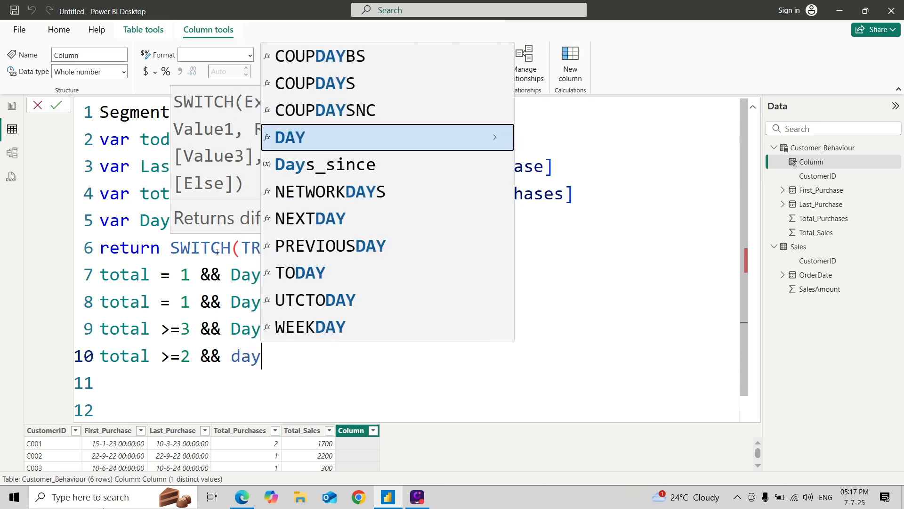
key(Down)
key(Tab)
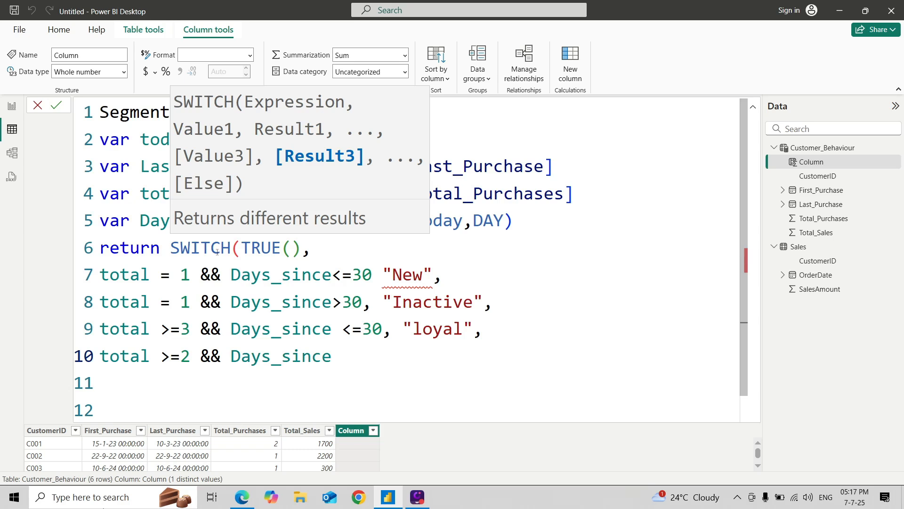
text(>90, "At)
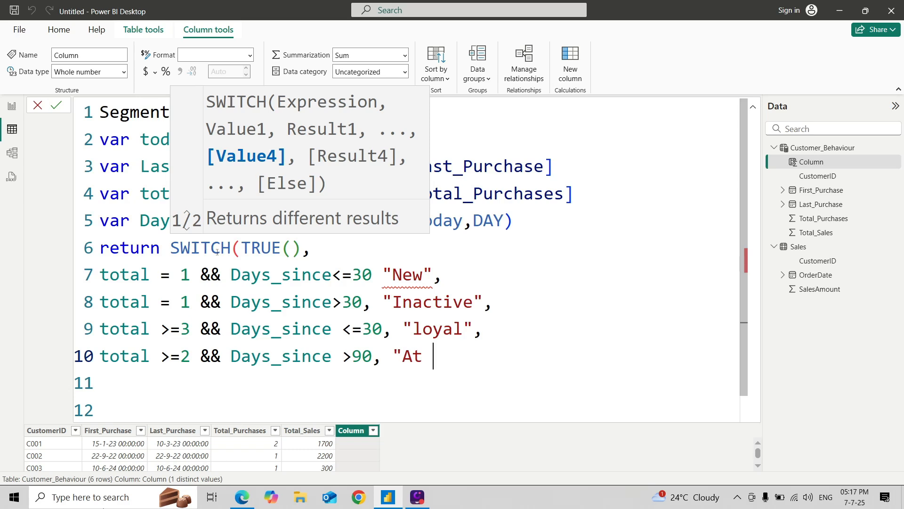
text( Risk",)
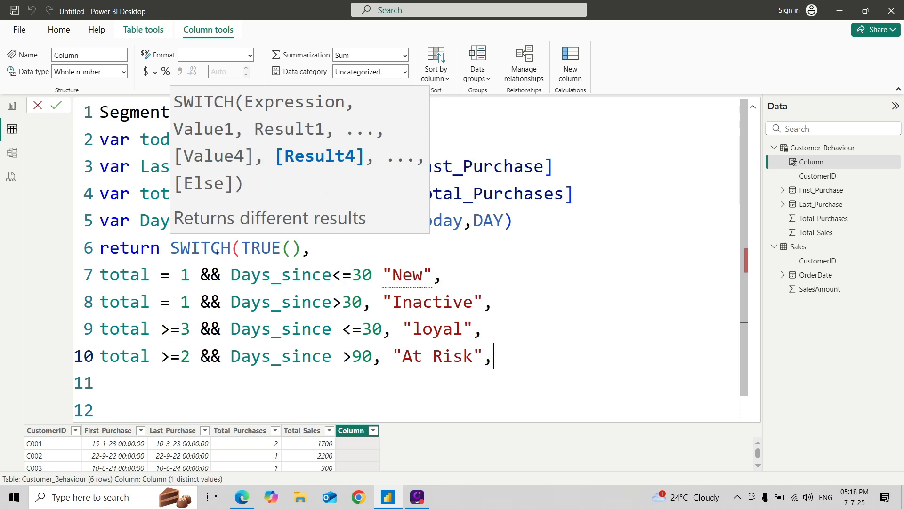
key(Return)
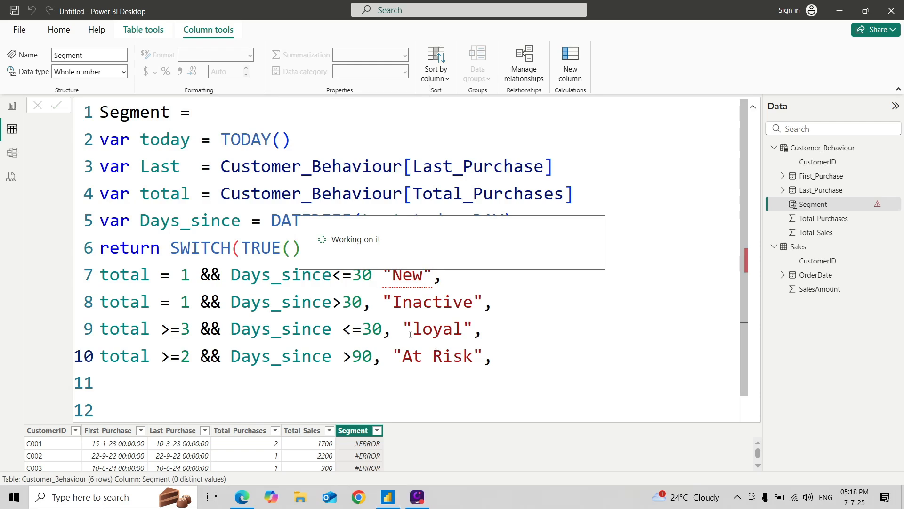
Add "other" in quotes on an eleventh line as the SWITCH fallback result.
click(494, 355)
key(shift+Return)
text(oth)
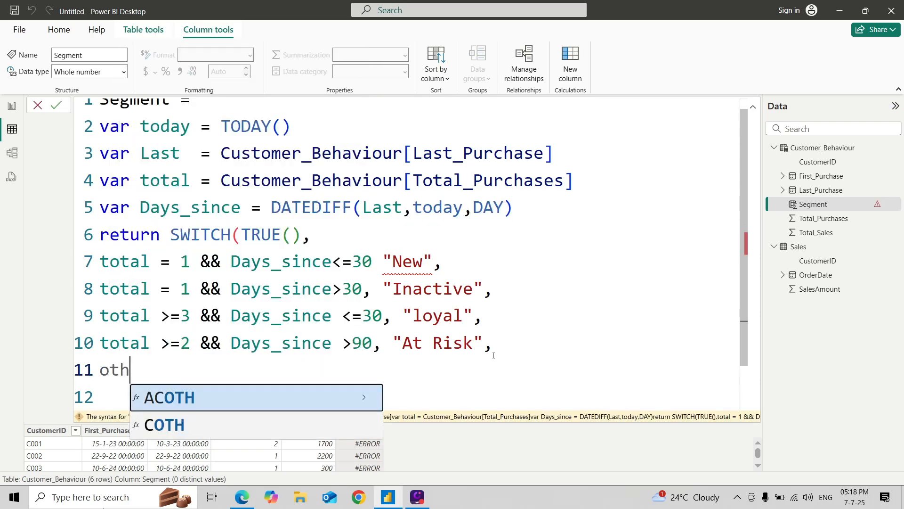
text(er)
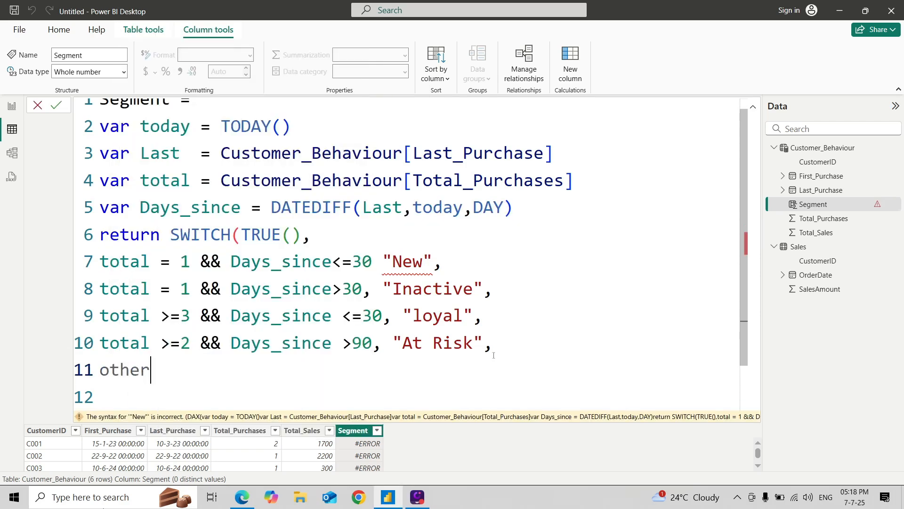
text(")
key(Home)
text(")
key(Right)
key(Right)
key(Right)
key(Right)
key(Right)
key(Right)
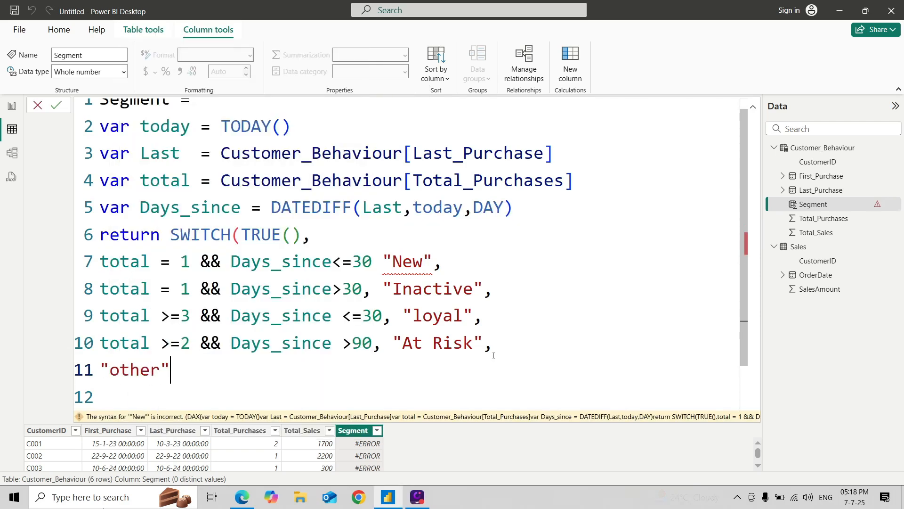
Close the SWITCH parenthesis, commit the Segment formula with a comma before "New", and collapse the formula to a single line.
text())
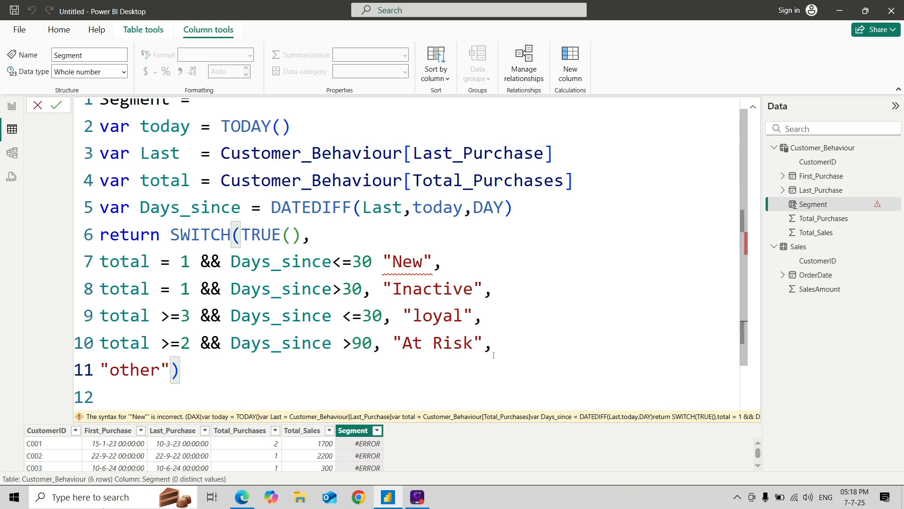
key(Return)
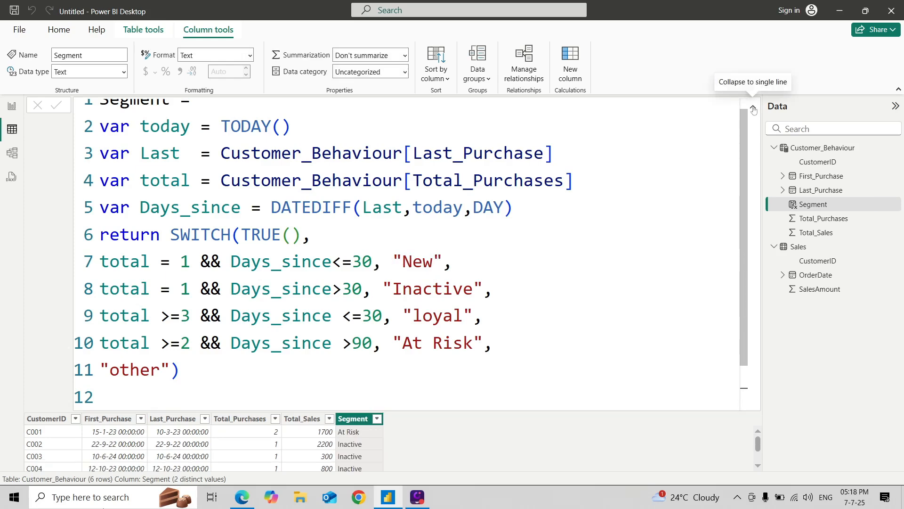
click(753, 106)
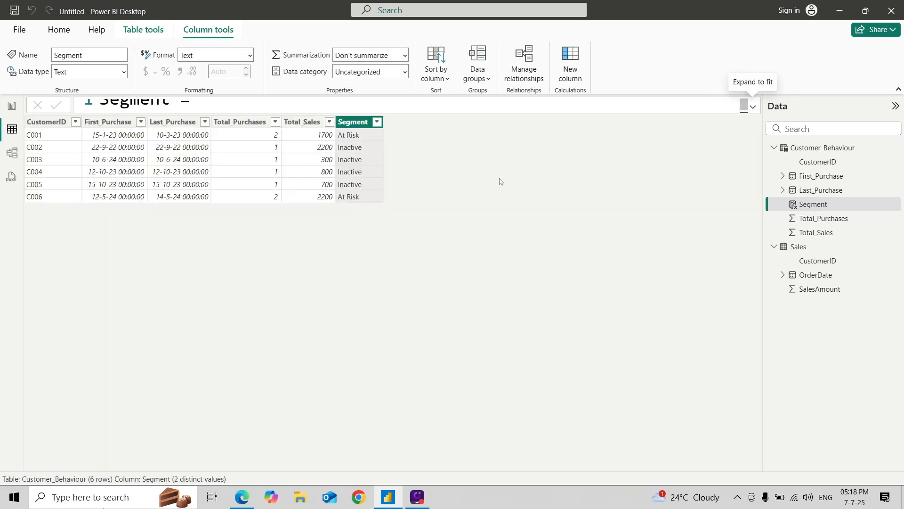